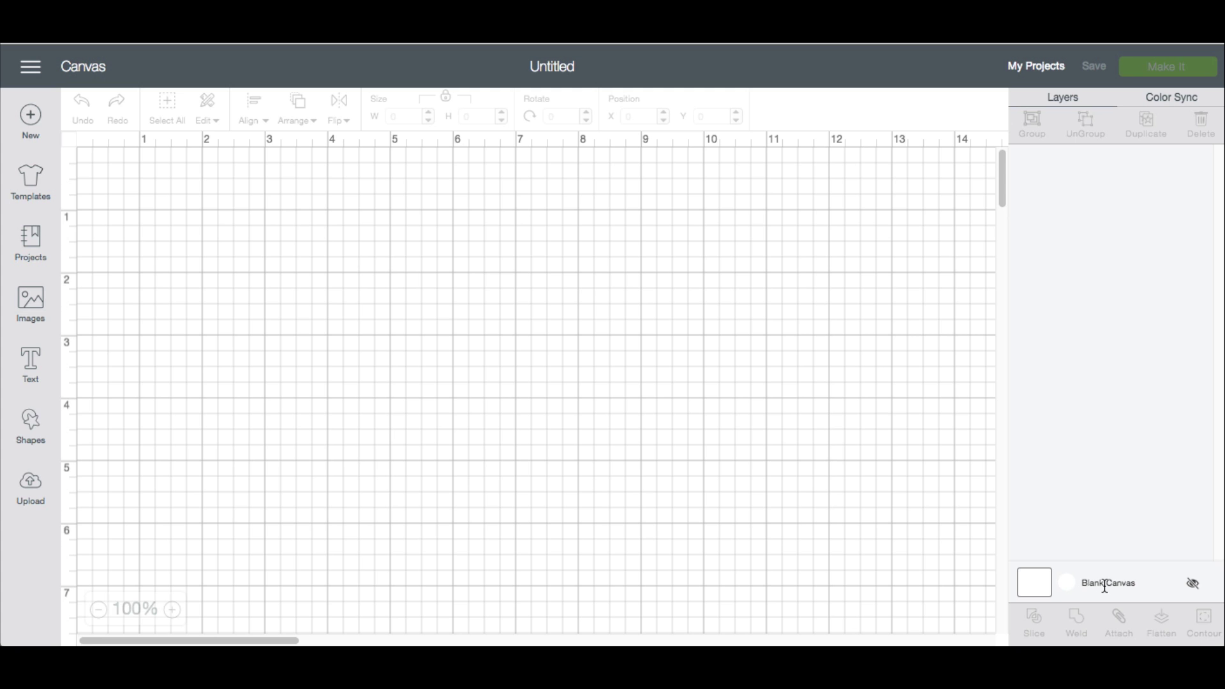
Step: Search the Templates gallery for 'phone'
{"action": "left_click", "coordinate": [40, 184]}
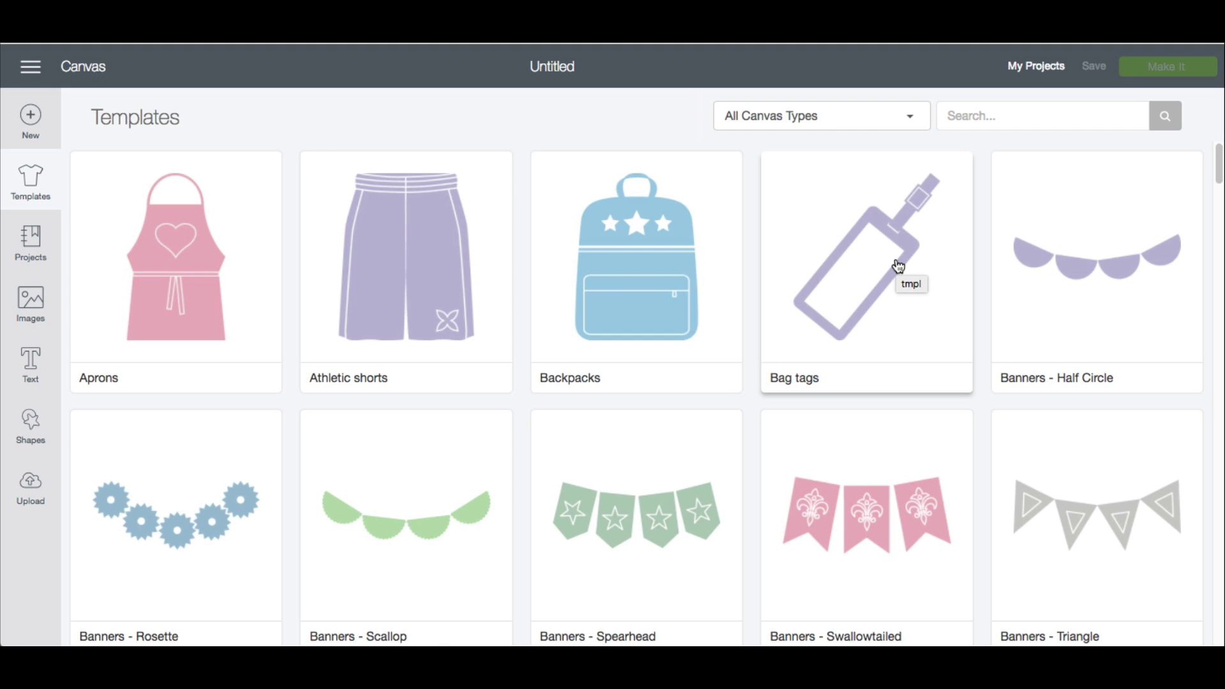
{"action": "left_click", "coordinate": [1002, 120]}
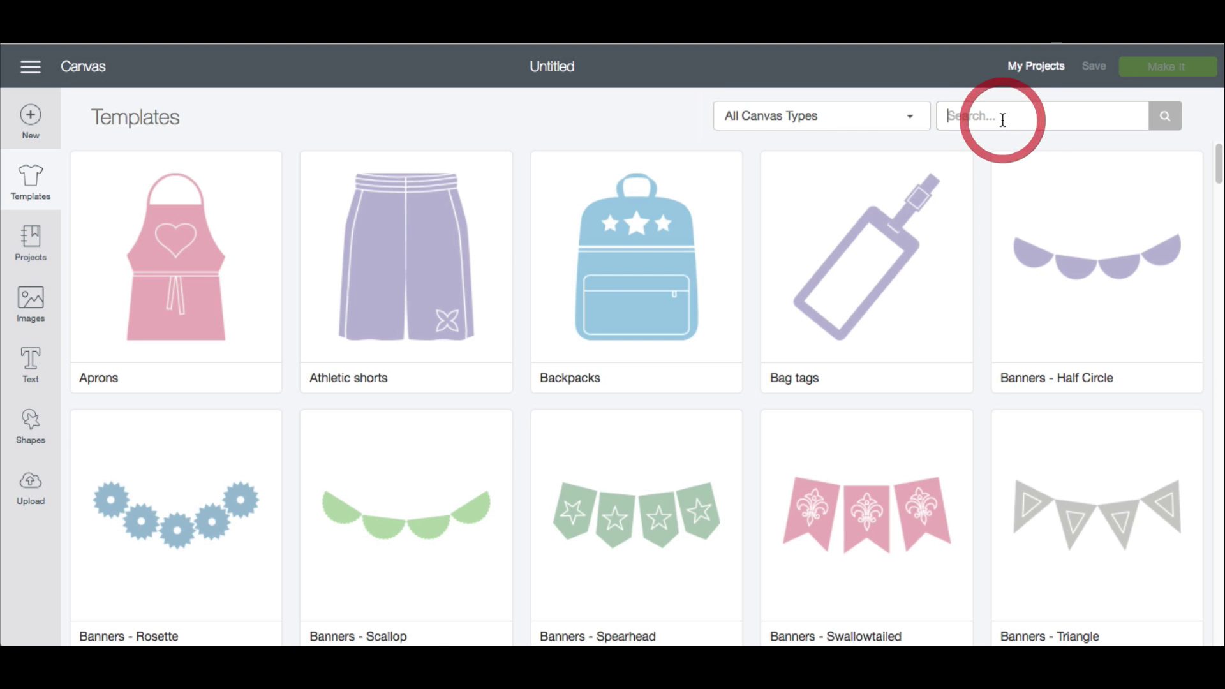
{"action": "type", "text": "pho"}
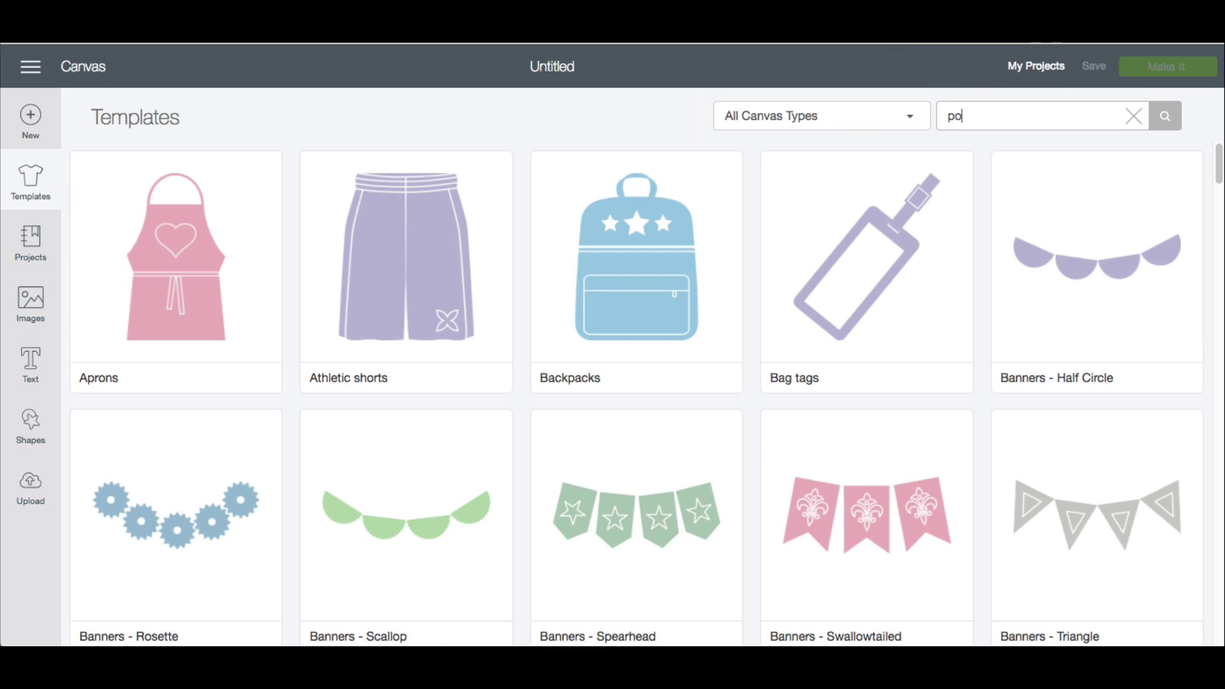
{"action": "type", "text": "ne"}
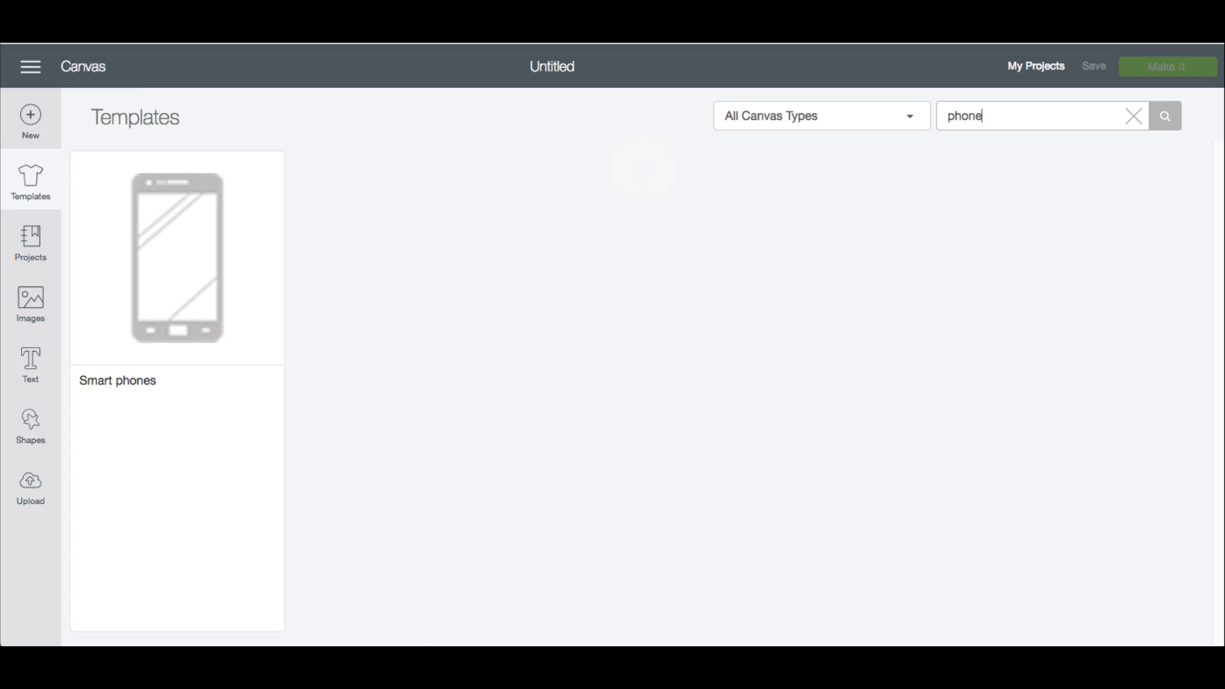
Step: Place the Apple iPhone5 Smart phones template, toggle its visibility, and open its colour options
{"action": "left_click", "coordinate": [197, 241]}
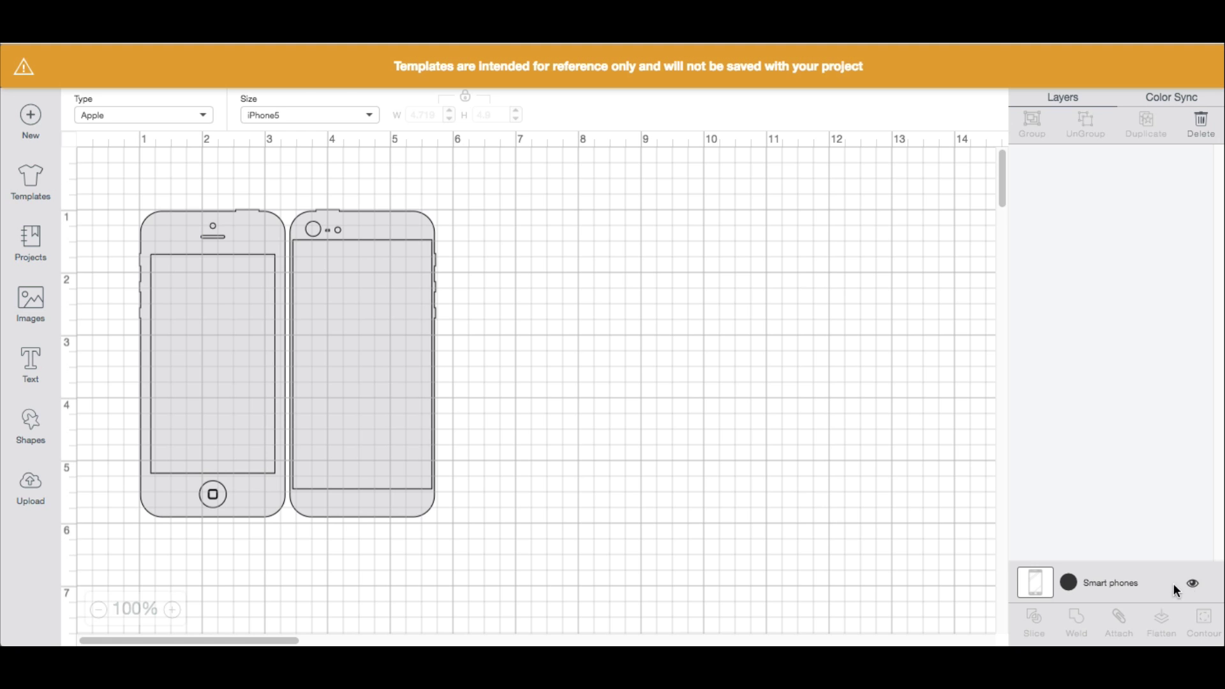
{"action": "left_click", "coordinate": [853, 460]}
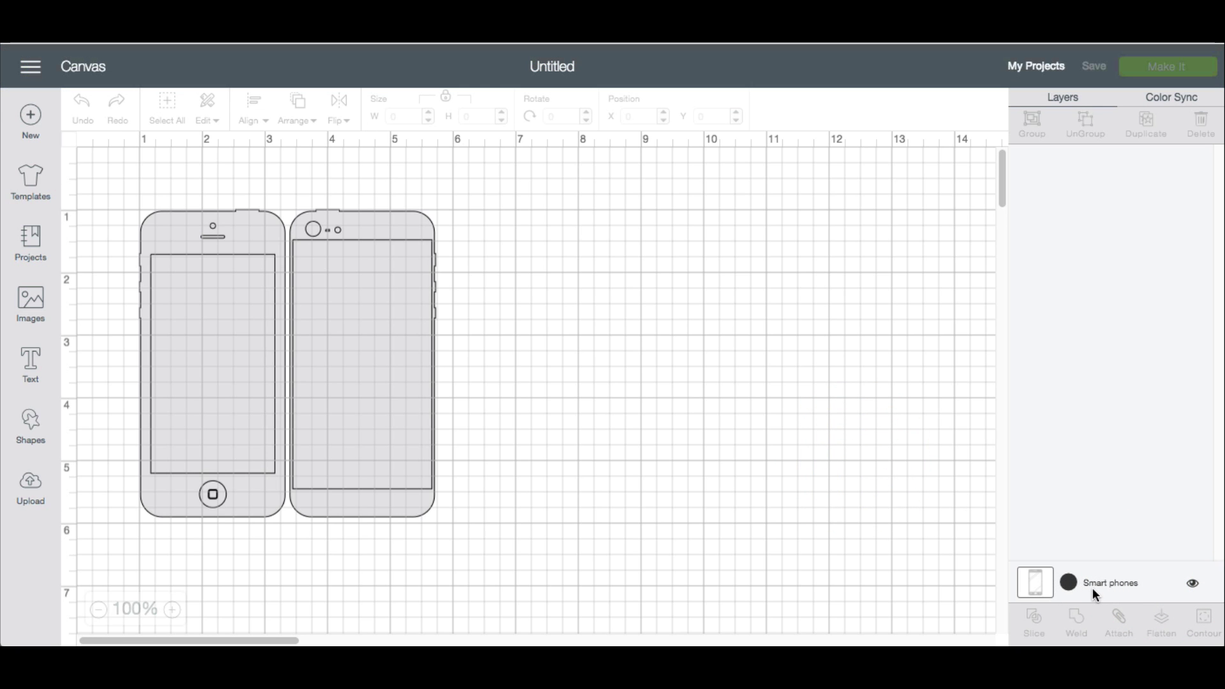
{"action": "left_click", "coordinate": [1194, 584]}
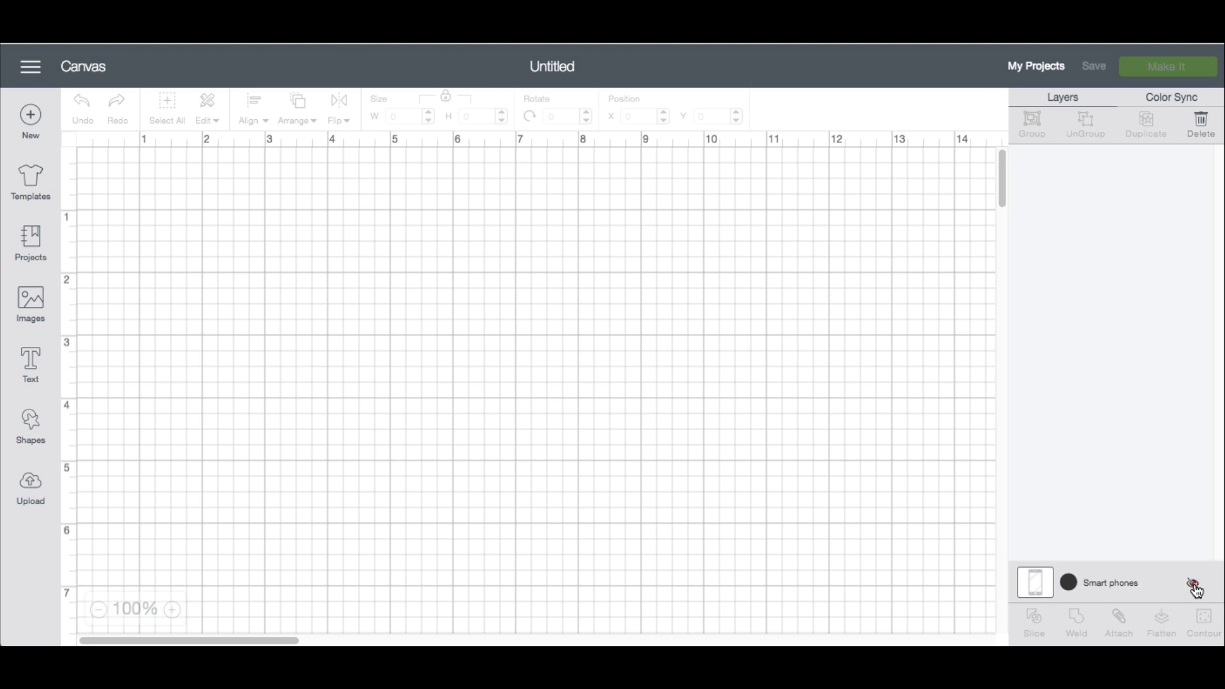
{"action": "left_click", "coordinate": [1194, 585]}
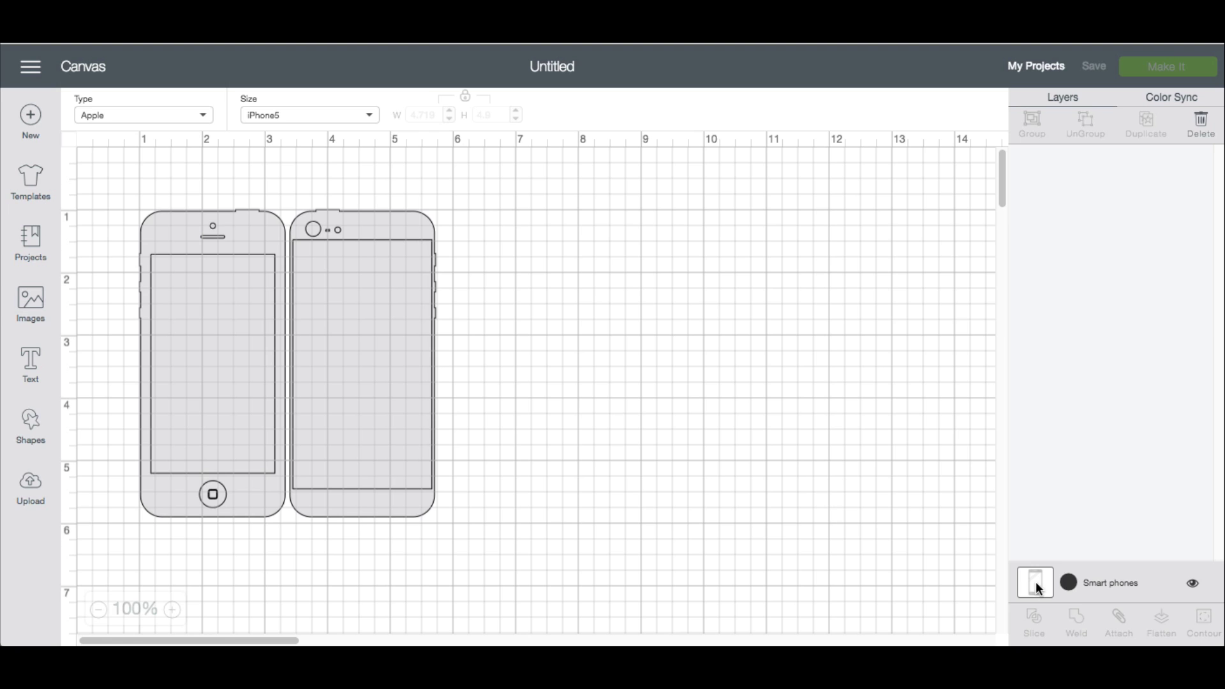
{"action": "left_click", "coordinate": [1070, 585]}
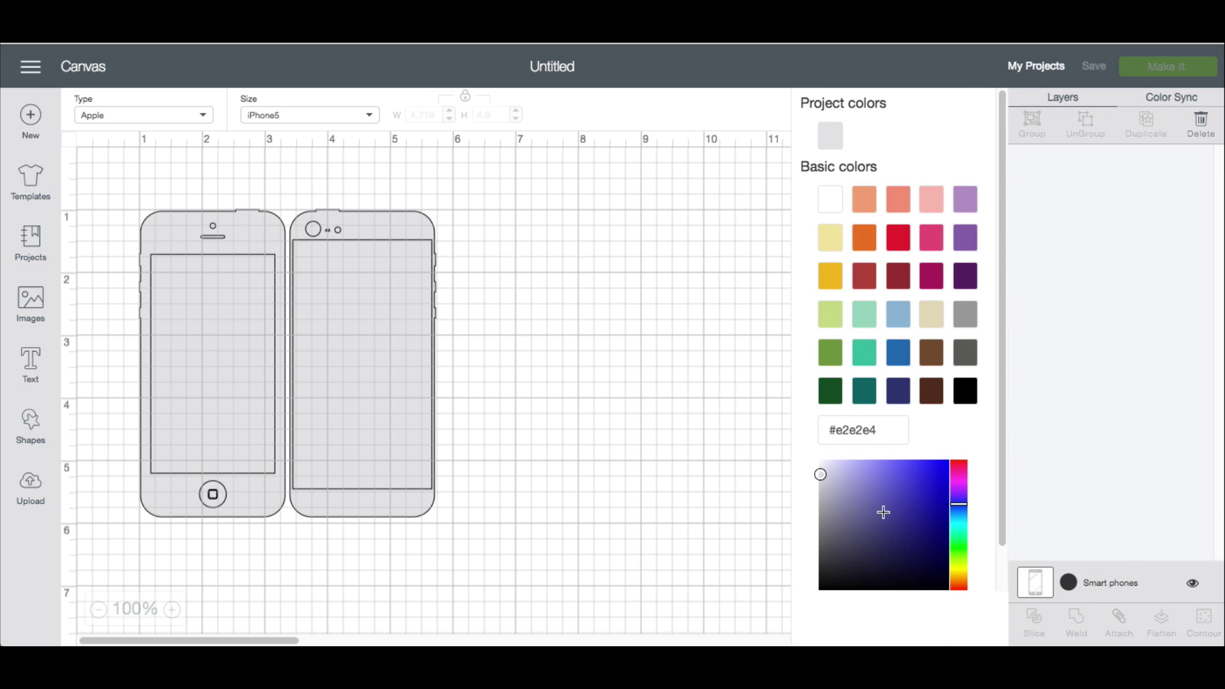
Step: Change the Smart phones template size to iPhone 6+
{"action": "left_click", "coordinate": [591, 394]}
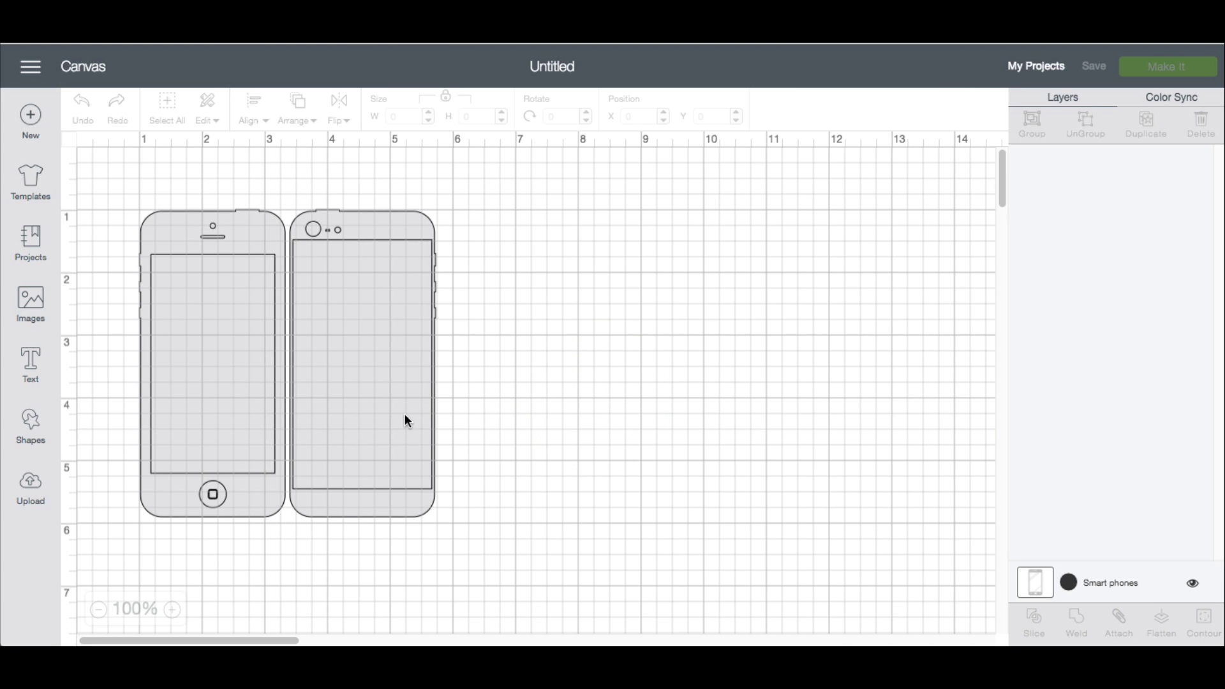
{"action": "left_click", "coordinate": [376, 401]}
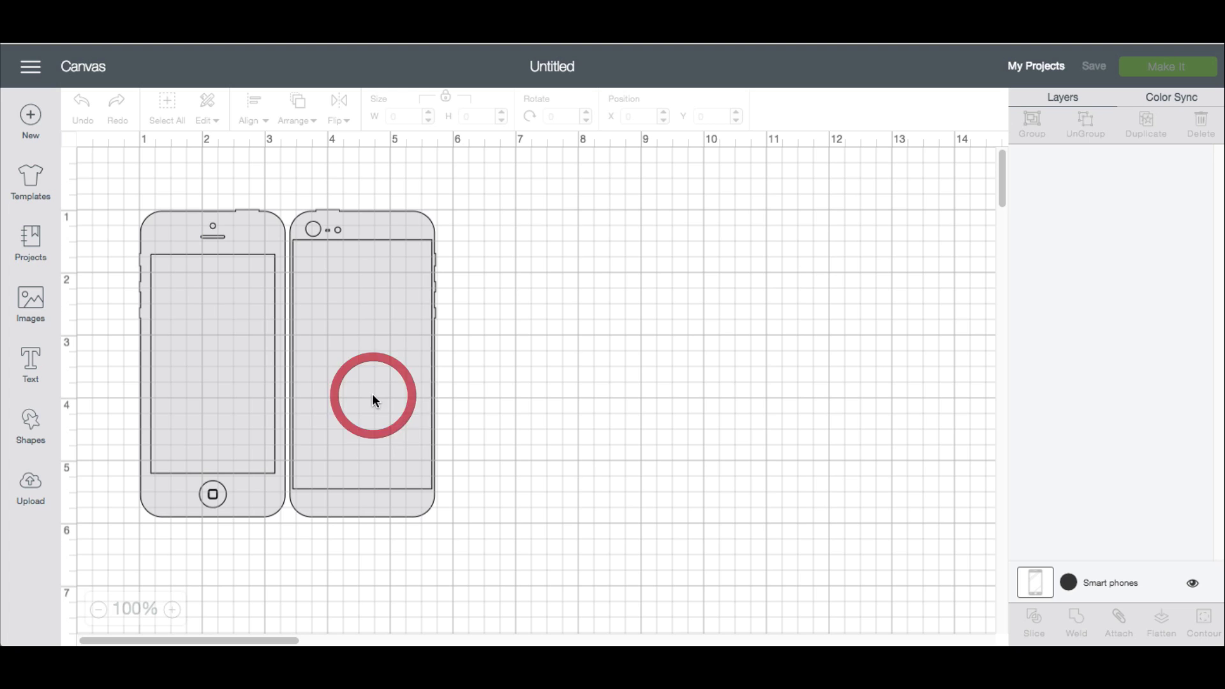
{"action": "left_click", "coordinate": [1123, 588]}
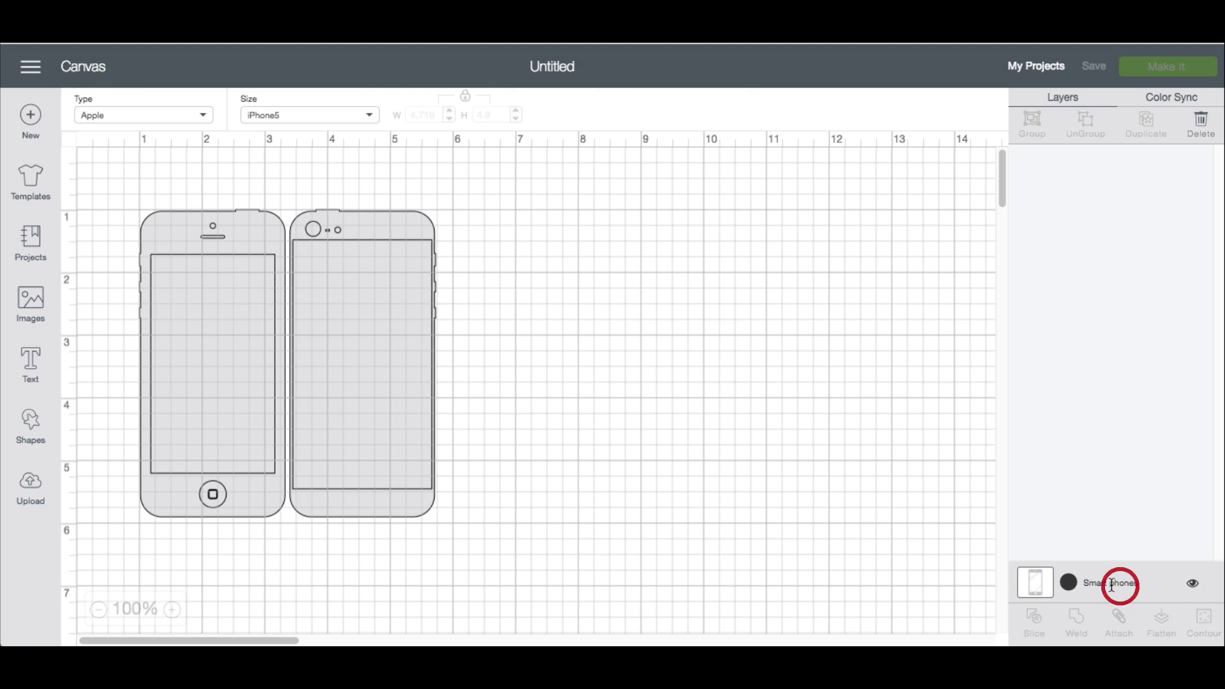
{"action": "left_click", "coordinate": [189, 119]}
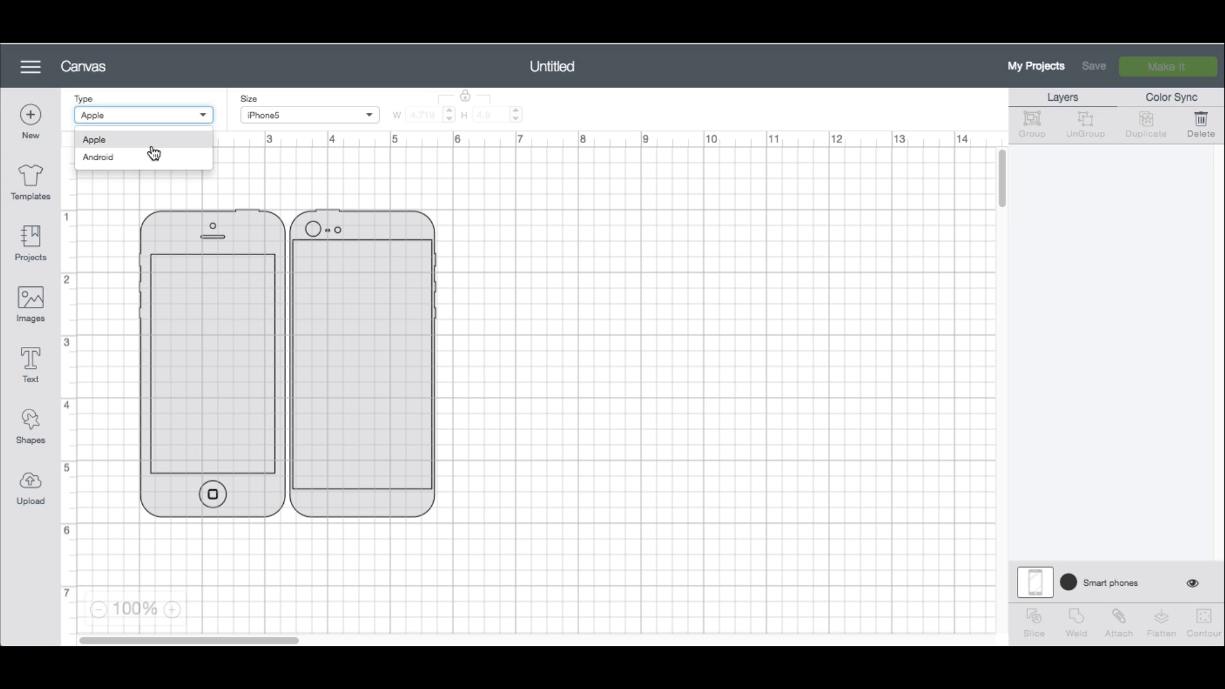
{"action": "left_click", "coordinate": [350, 116]}
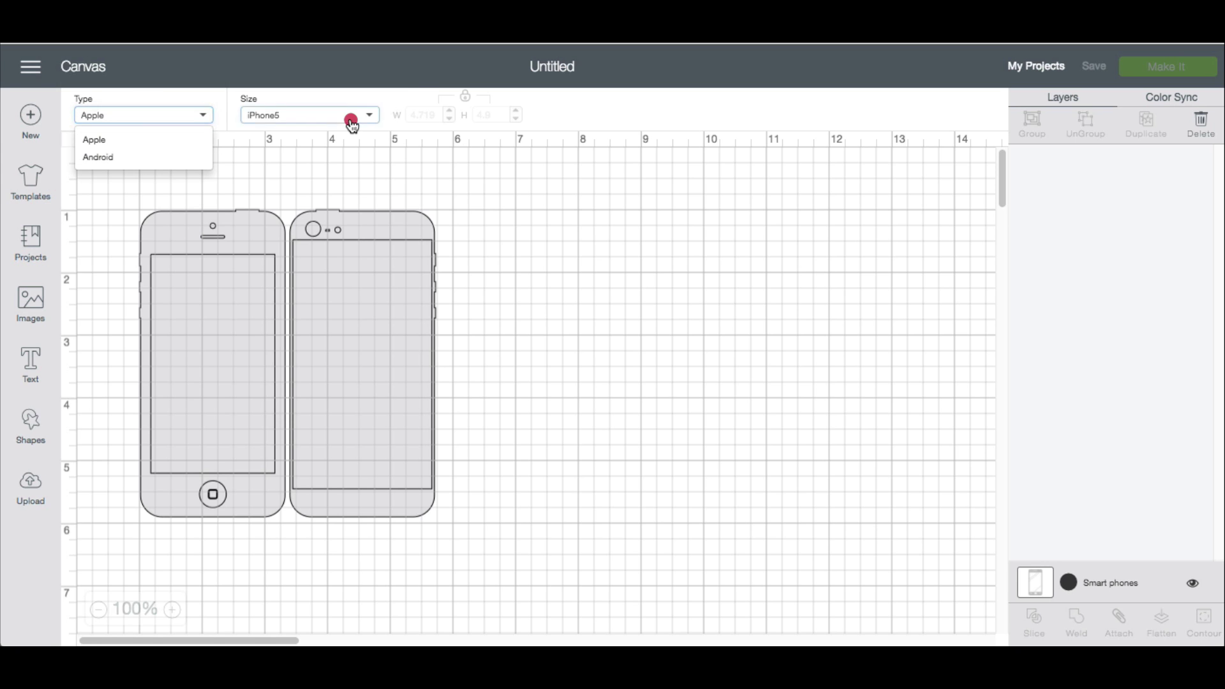
{"action": "left_click", "coordinate": [301, 211]}
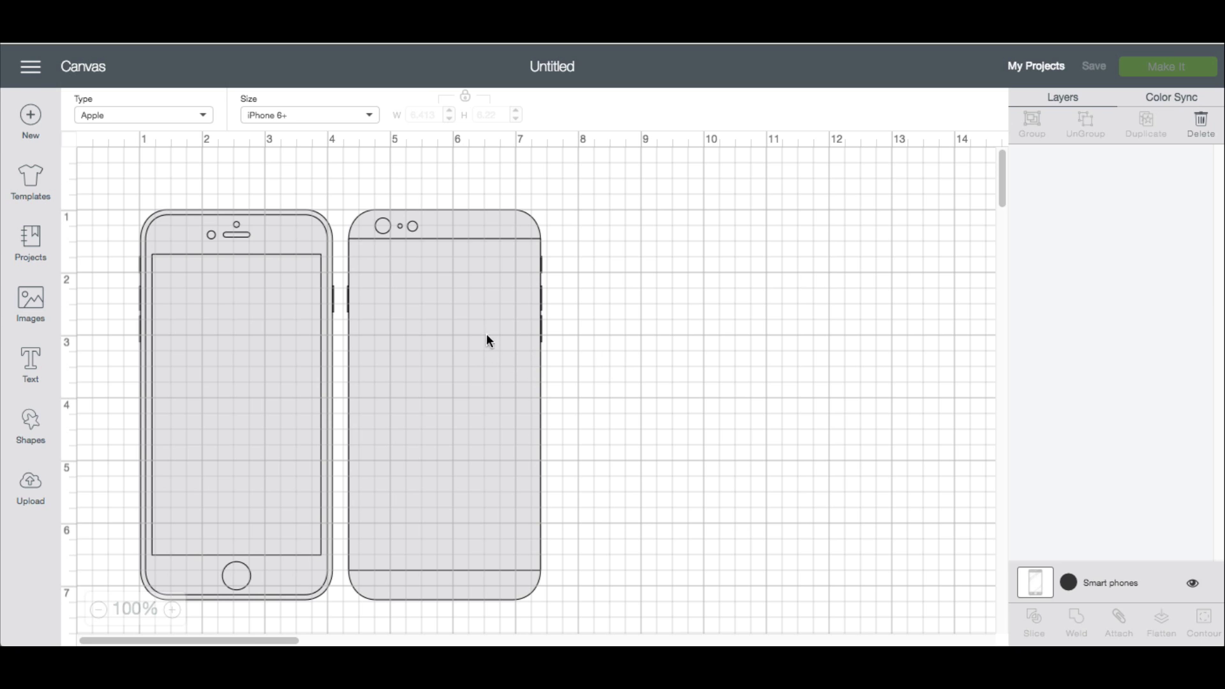
{"action": "left_click", "coordinate": [33, 426]}
Step: Add a diamond on the back phone outline and colour it red
{"action": "left_click", "coordinate": [169, 368]}
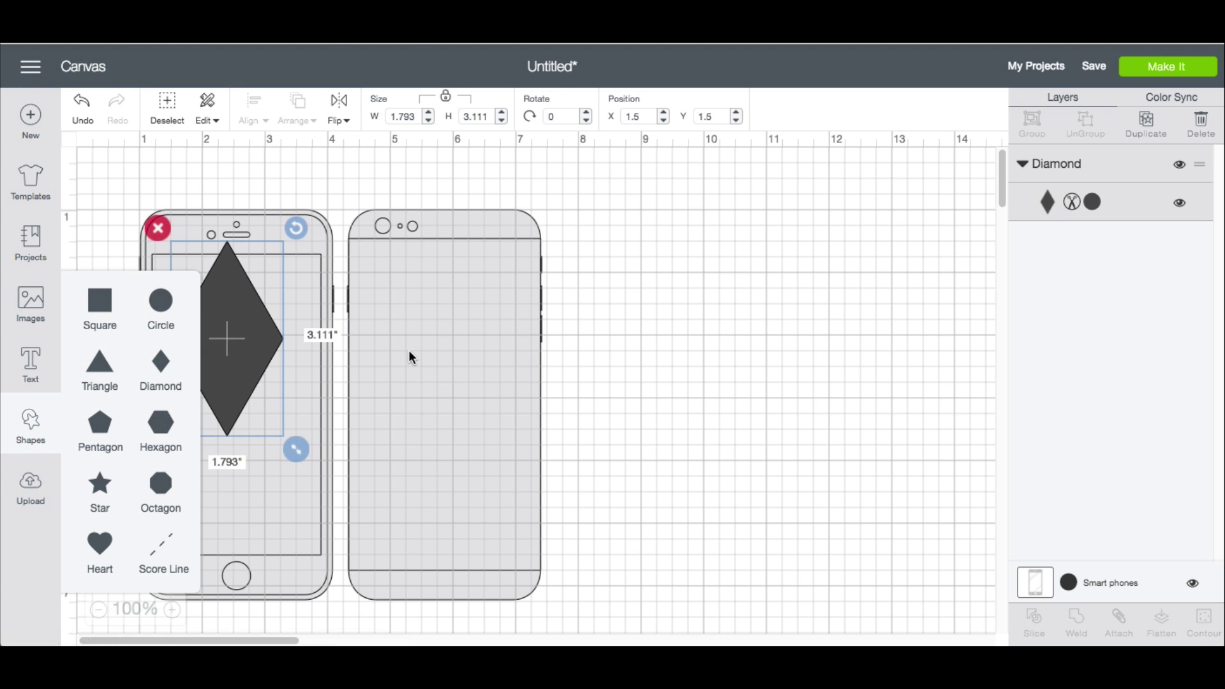
{"action": "left_click_drag", "start_coordinate": [241, 336], "coordinate": [446, 391]}
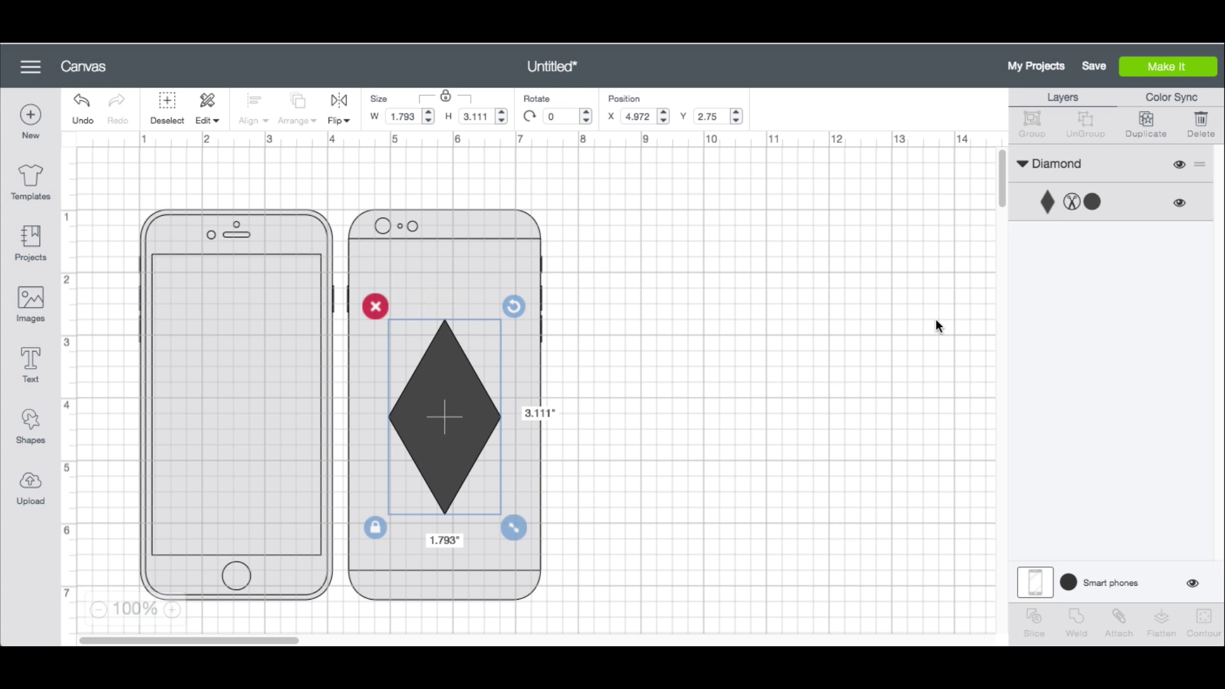
{"action": "left_click", "coordinate": [1092, 201]}
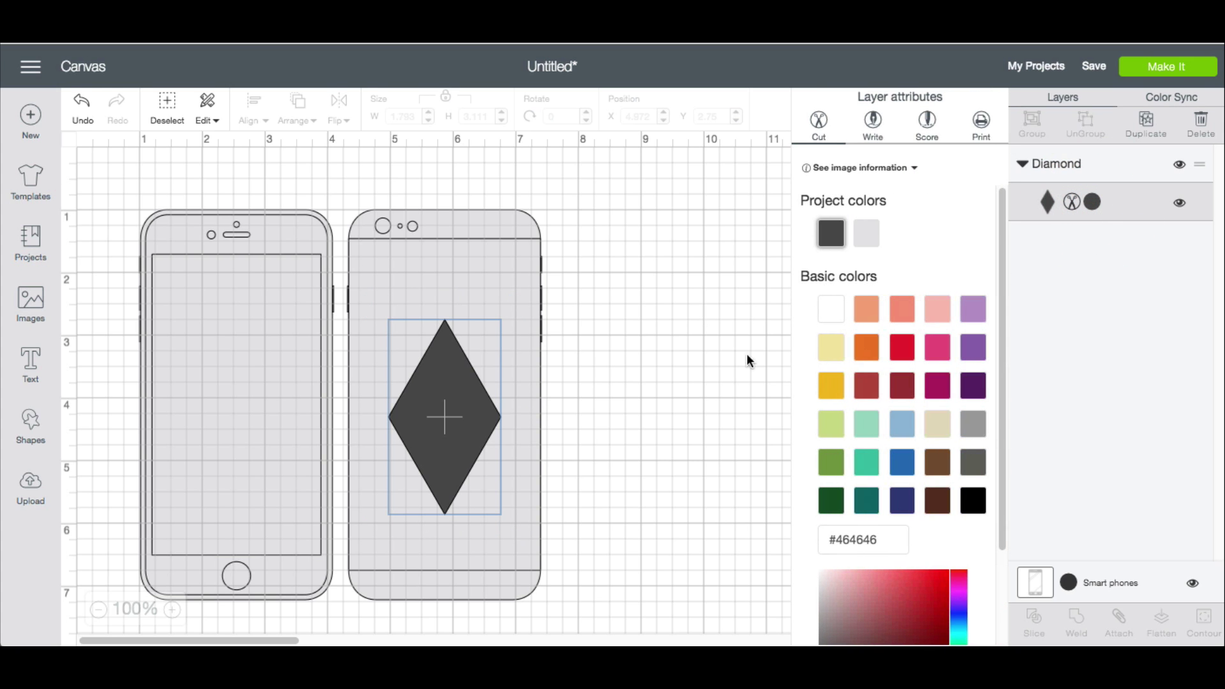
{"action": "left_click", "coordinate": [900, 349]}
{"action": "left_click", "coordinate": [691, 350]}
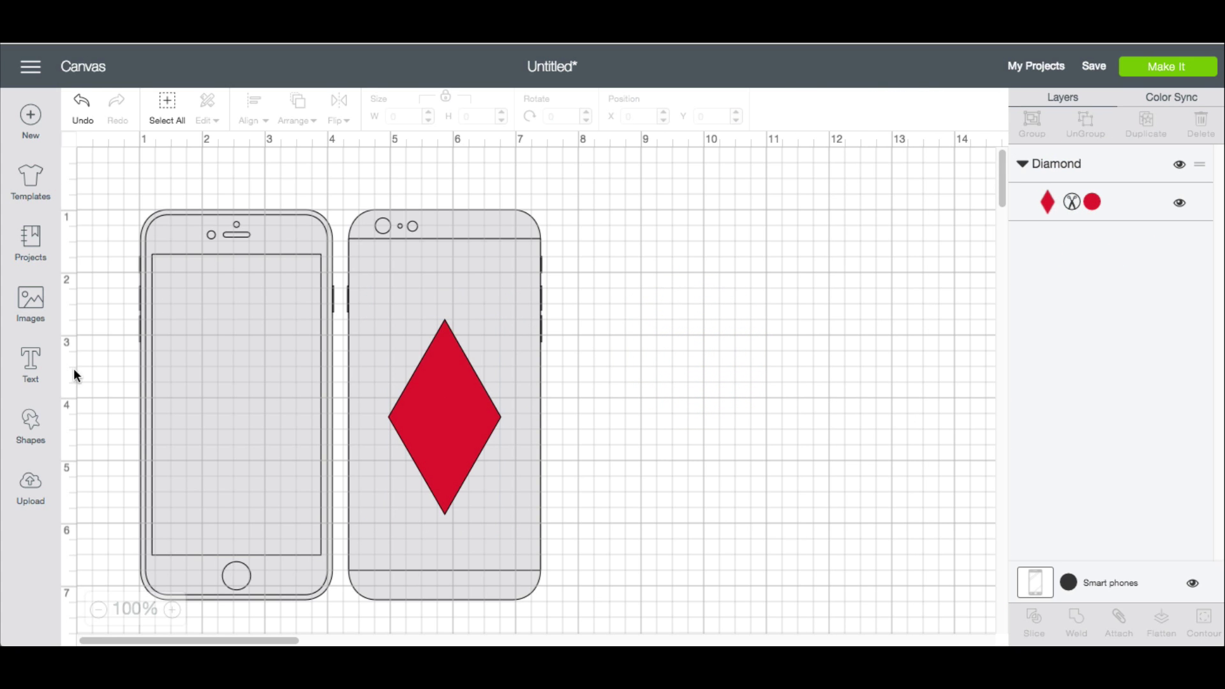
Step: Add the text 'A' and place it above the diamond
{"action": "left_click", "coordinate": [28, 361]}
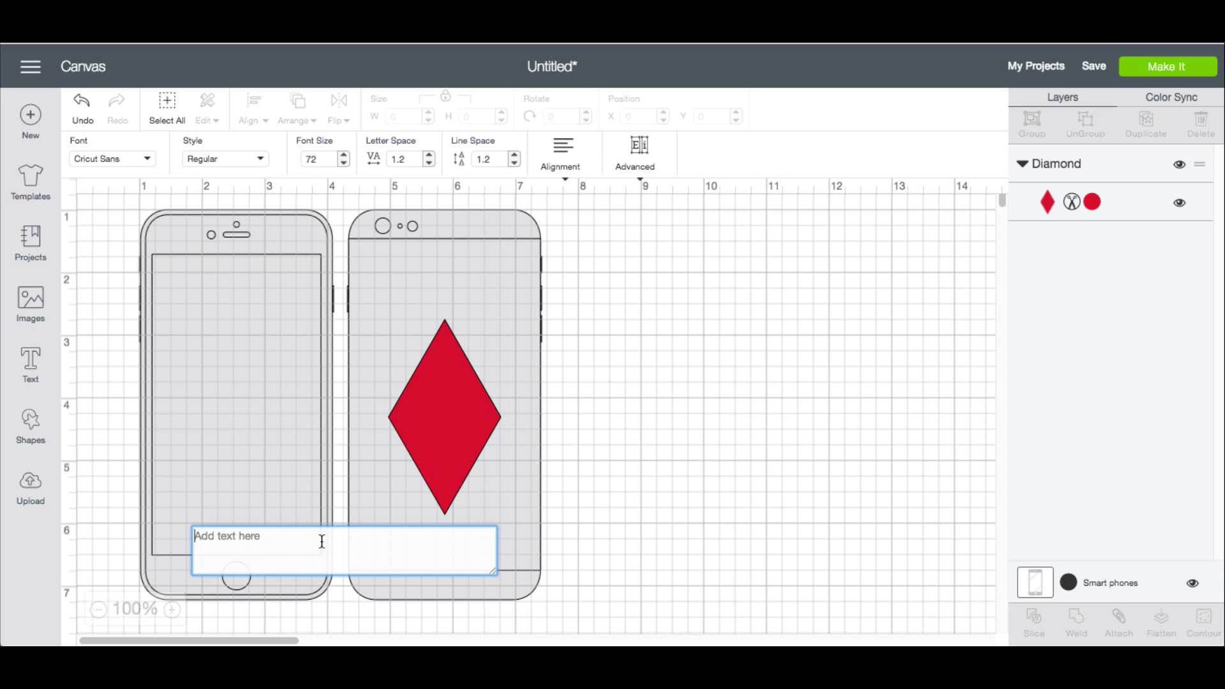
{"action": "type", "text": "A"}
{"action": "left_click", "coordinate": [707, 480]}
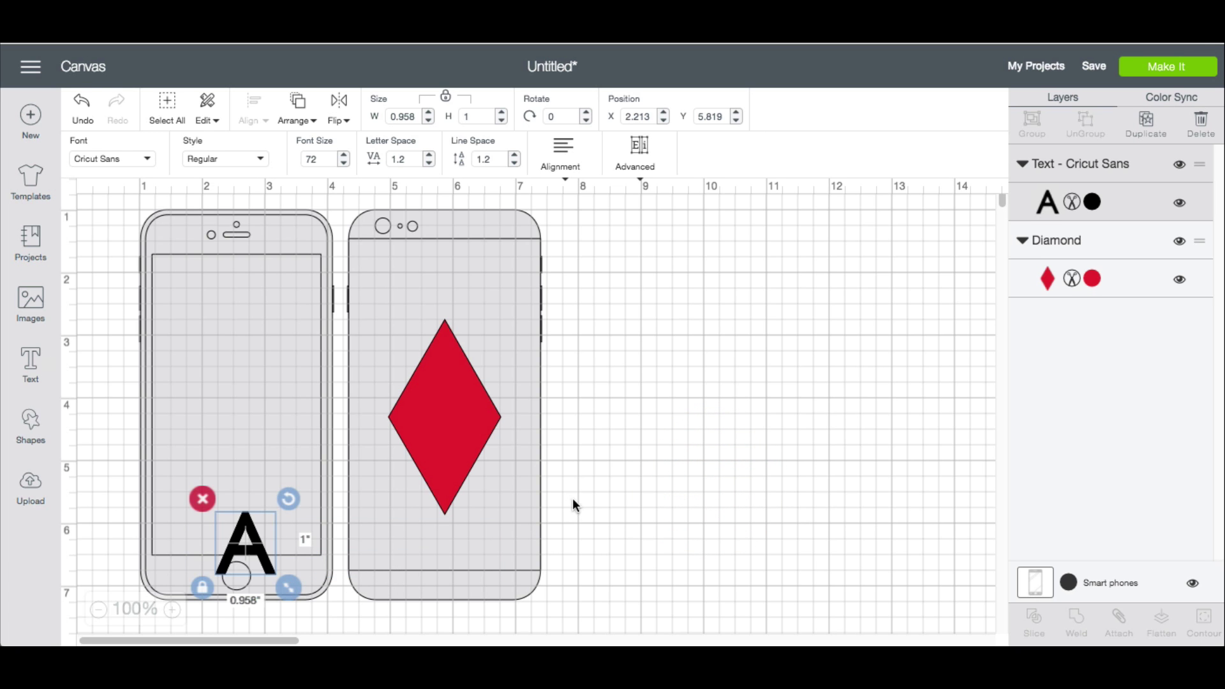
{"action": "left_click_drag", "start_coordinate": [262, 559], "coordinate": [400, 307]}
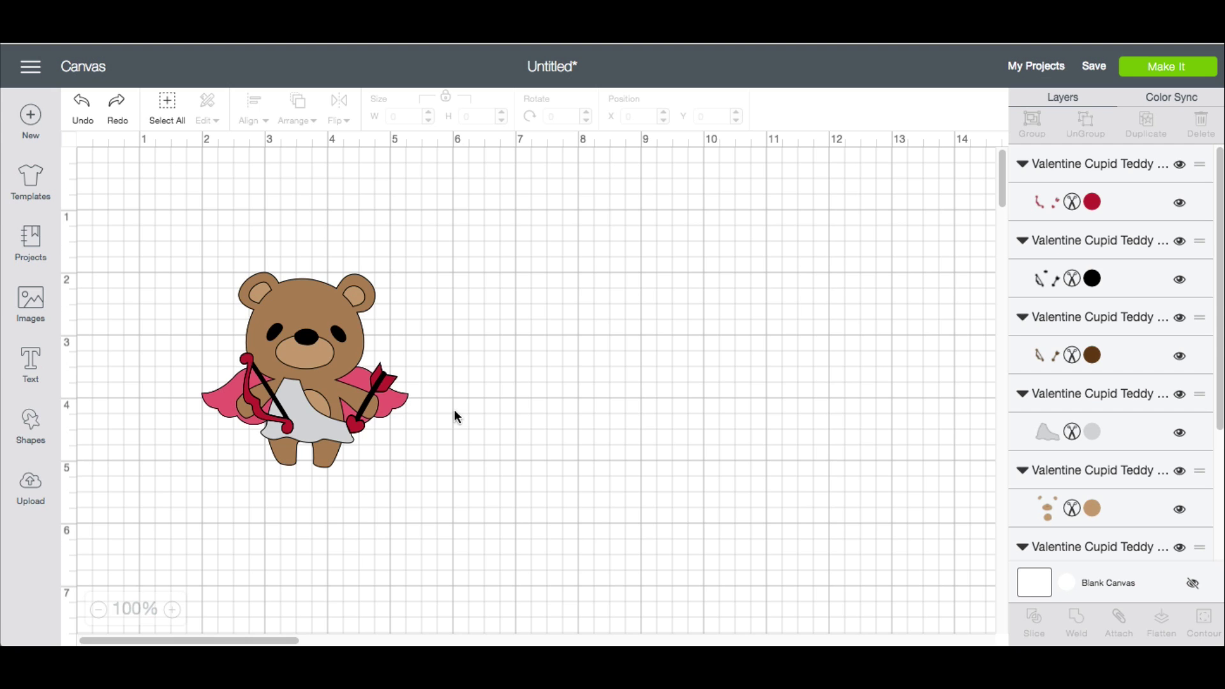
Step: Move the bear's pink wings layer right to X 2.278, Y 3.011
{"action": "left_click", "coordinate": [478, 401]}
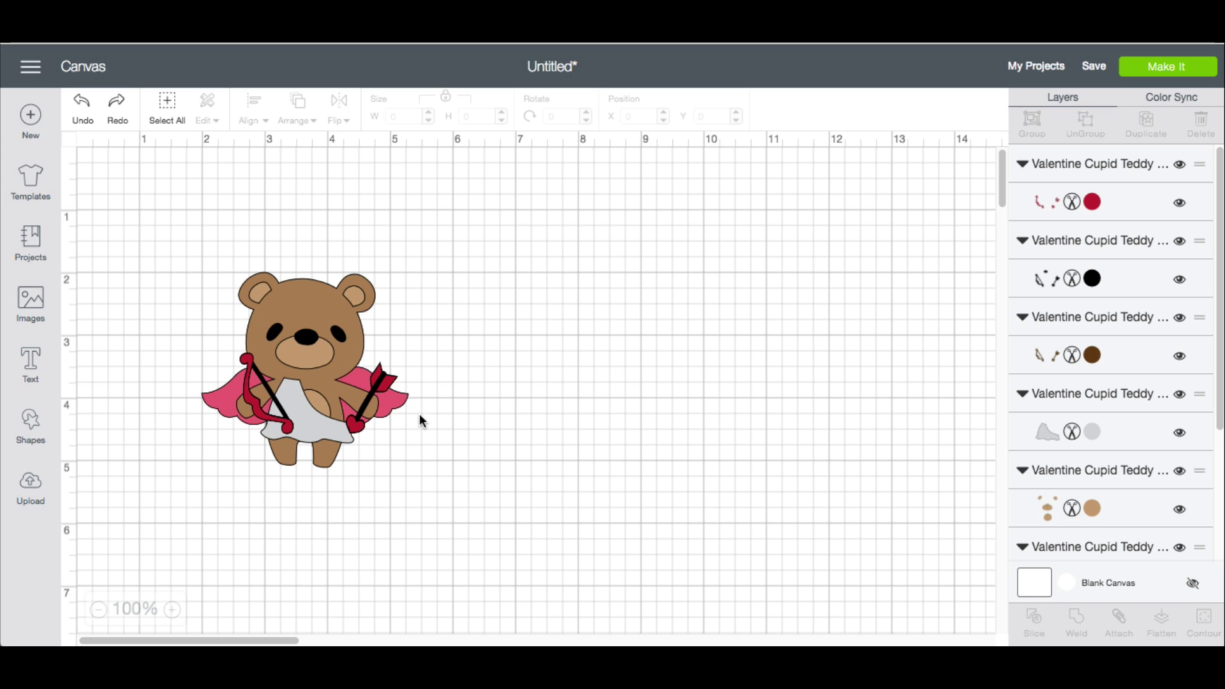
{"action": "left_click", "coordinate": [470, 323]}
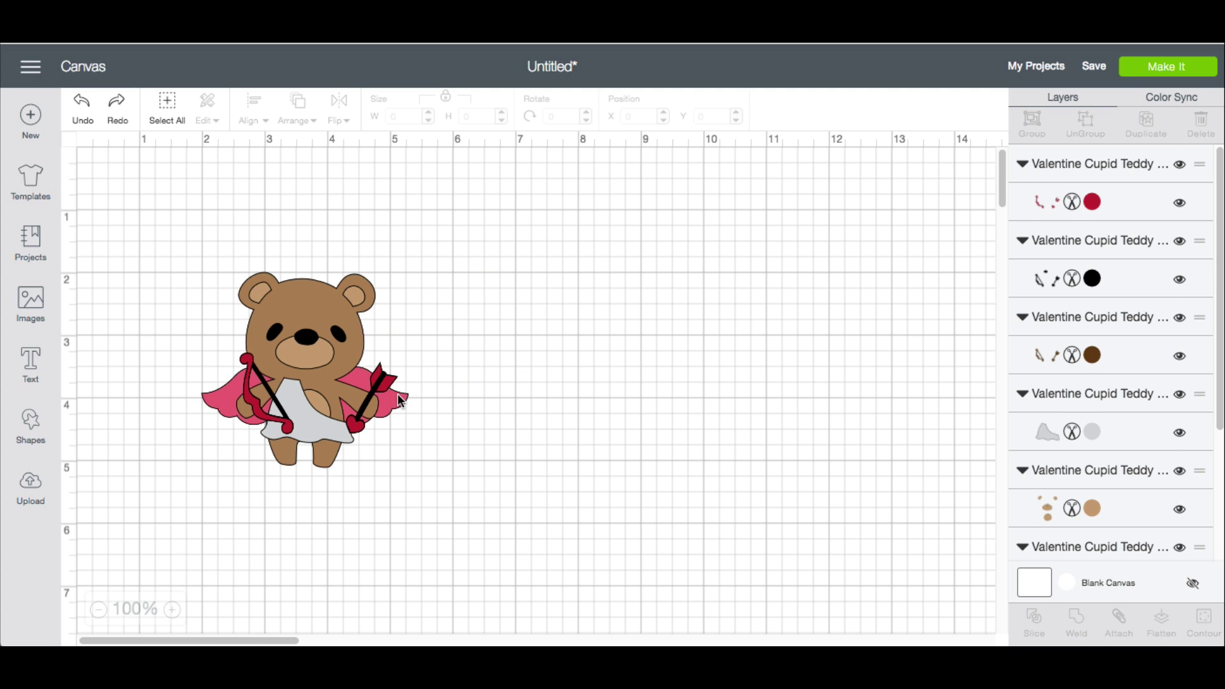
{"action": "left_click_drag", "start_coordinate": [397, 393], "coordinate": [417, 367]}
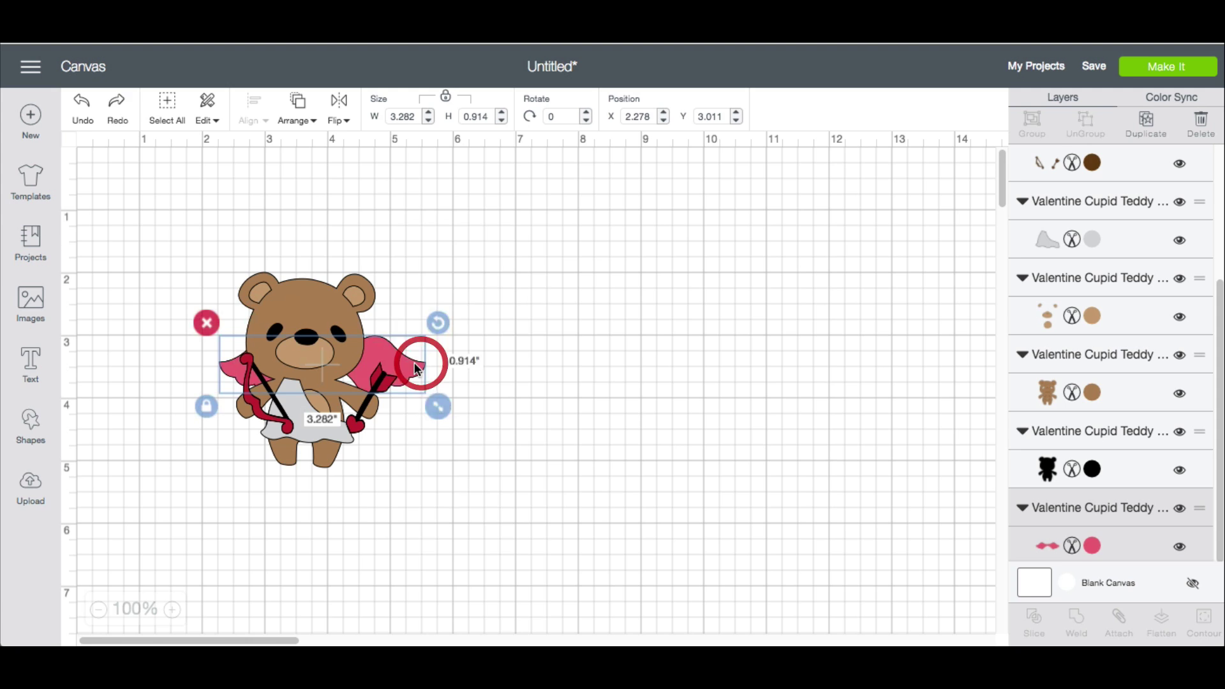
Step: Send the pink wings behind the bear and raise them behind its head
{"action": "right_click", "coordinate": [414, 369]}
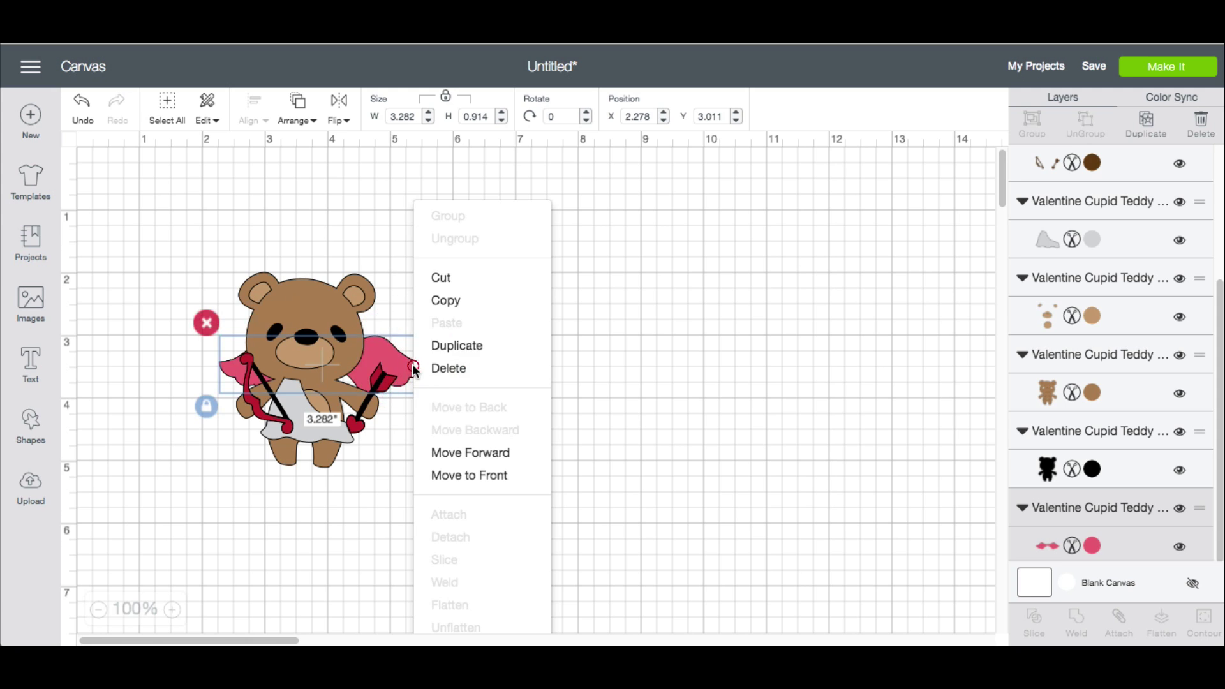
{"action": "left_click", "coordinate": [474, 477]}
{"action": "right_click", "coordinate": [403, 369]}
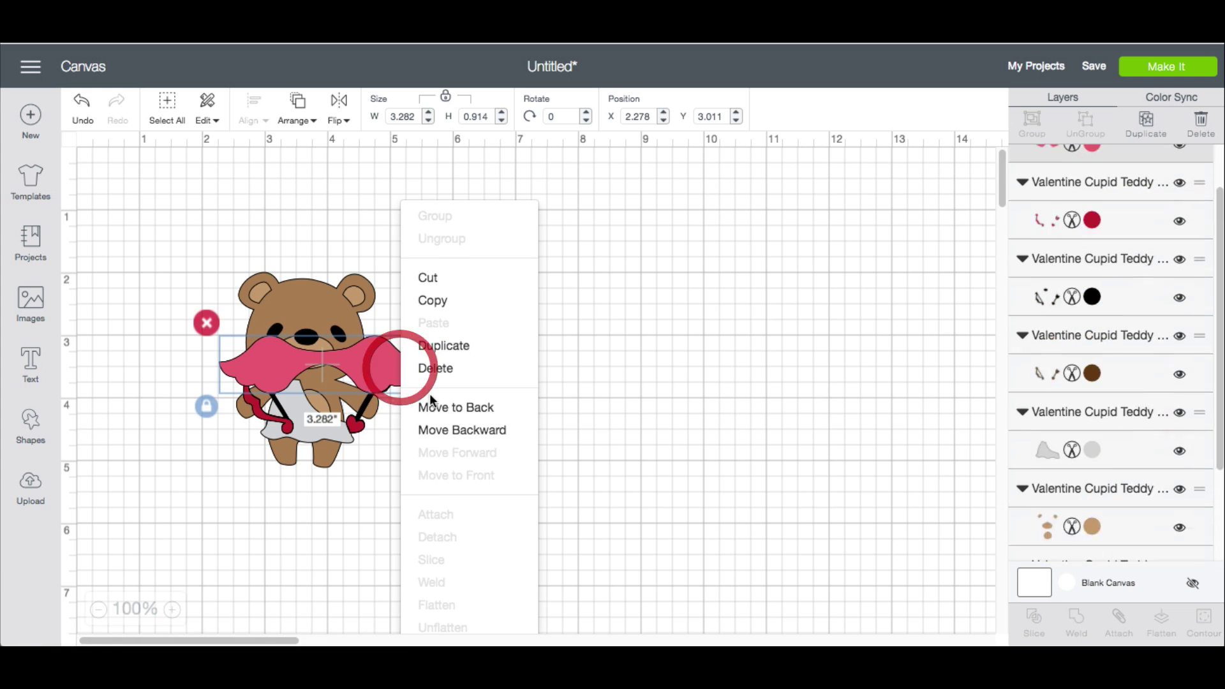
{"action": "left_click", "coordinate": [460, 412]}
{"action": "left_click", "coordinate": [498, 335]}
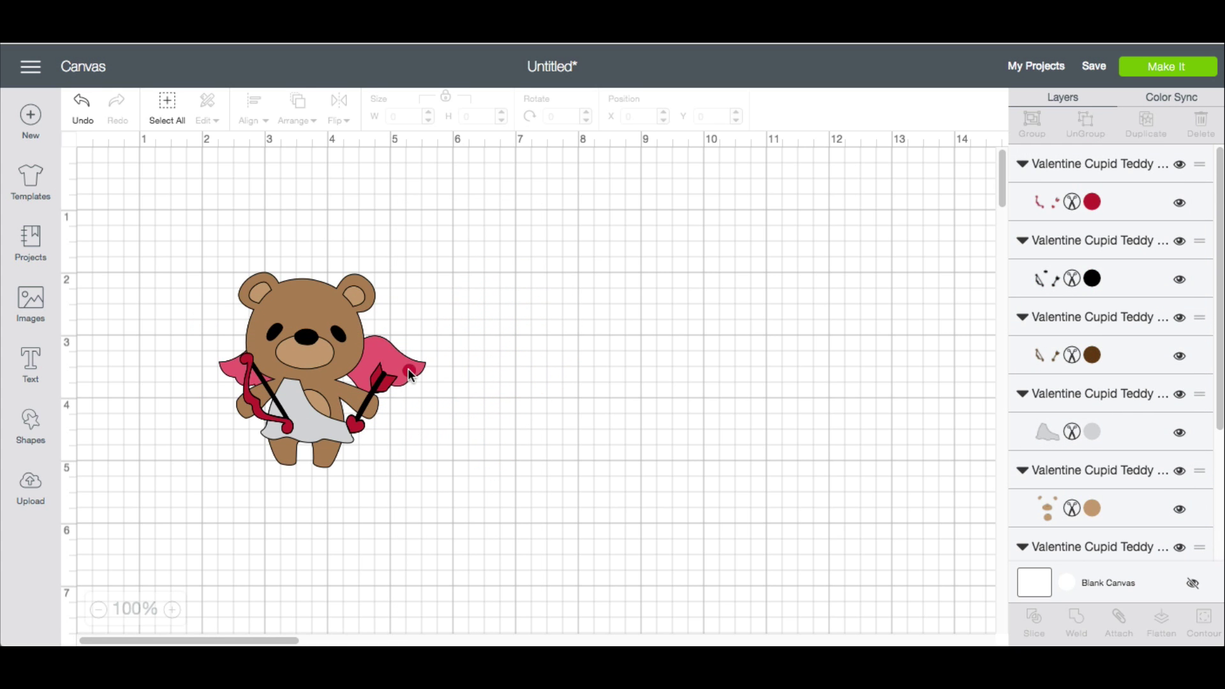
{"action": "left_click_drag", "start_coordinate": [408, 369], "coordinate": [410, 329]}
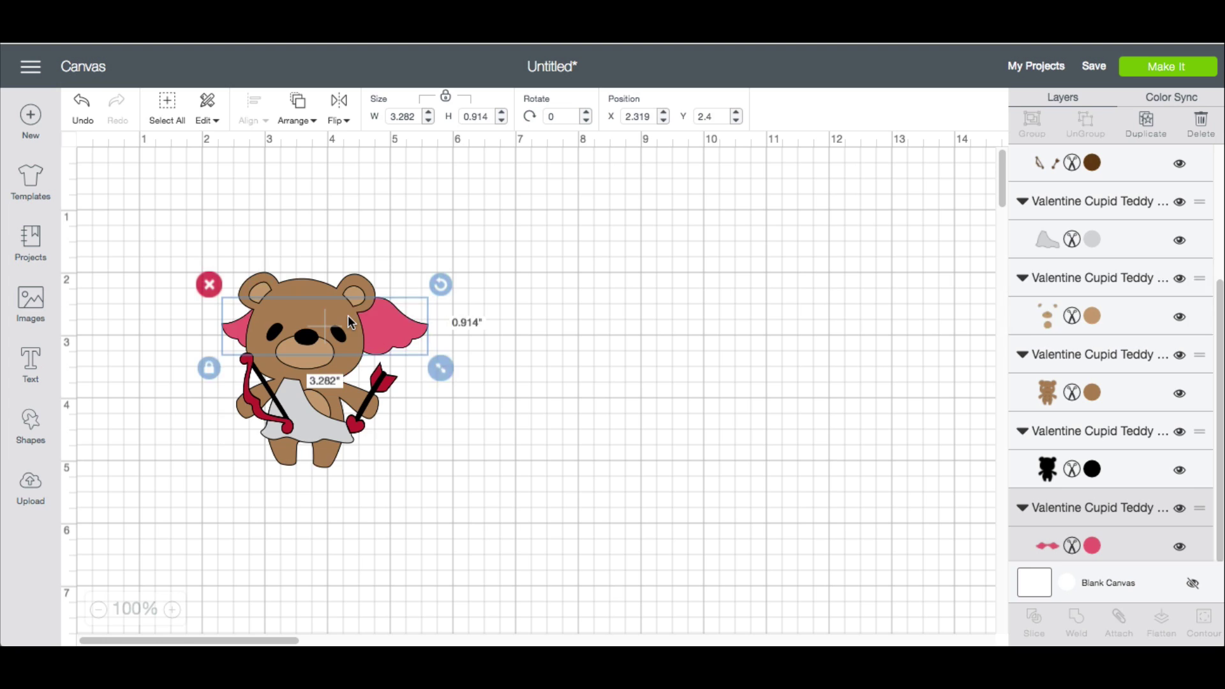
Step: Shift the pink wing piece out to the bear's right and send the project to Prepare
{"action": "left_click", "coordinate": [347, 315], "text": "shift"}
{"action": "right_click", "coordinate": [354, 317]}
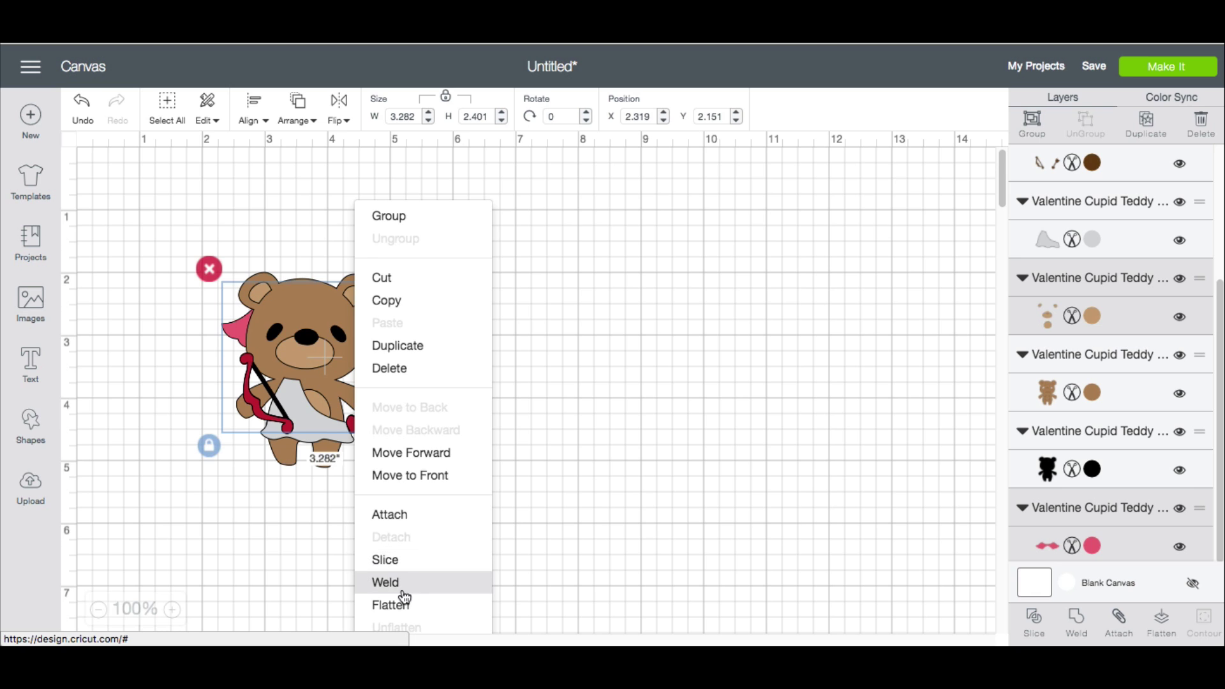
{"action": "scroll", "coordinate": [424, 597], "scroll_direction": "down", "scroll_amount": 2}
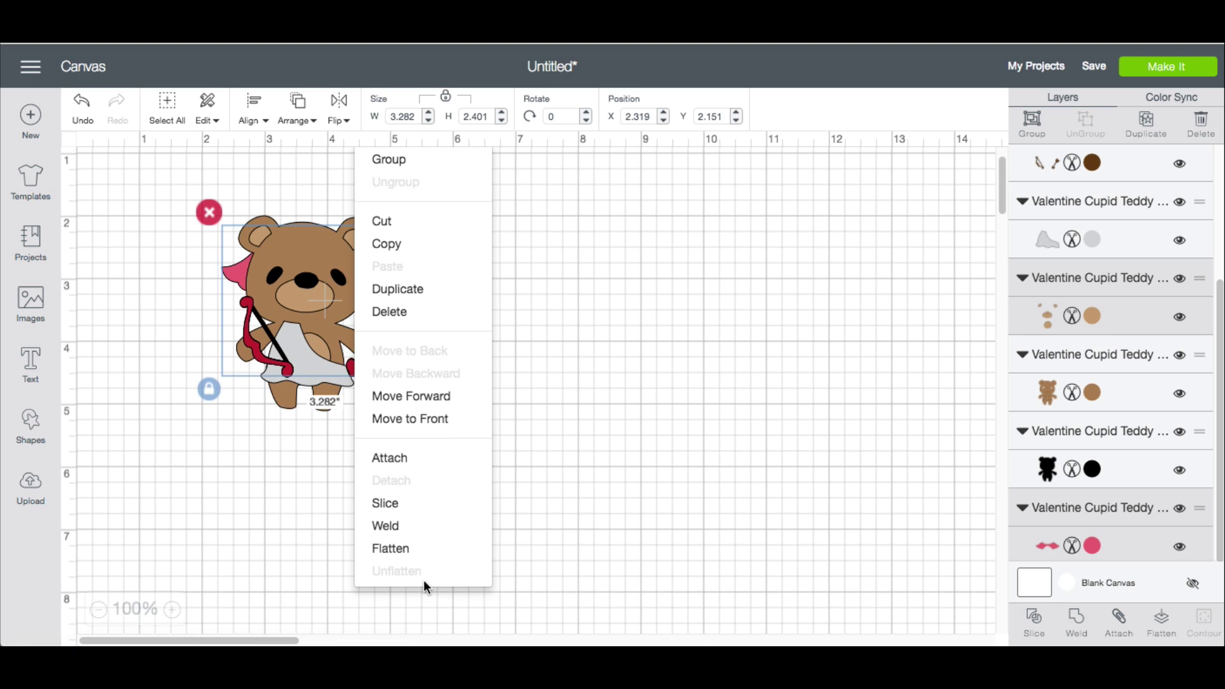
{"action": "scroll", "coordinate": [429, 472], "scroll_direction": "up", "scroll_amount": 1}
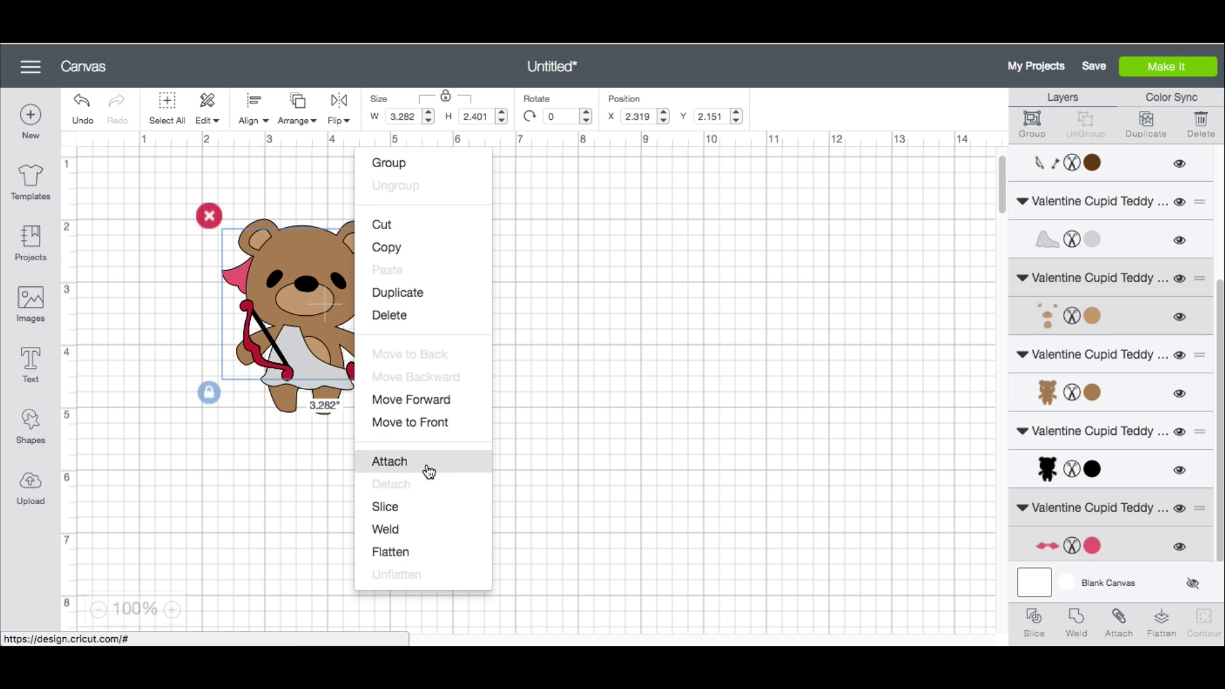
{"action": "scroll", "coordinate": [429, 472], "scroll_direction": "up", "scroll_amount": 2}
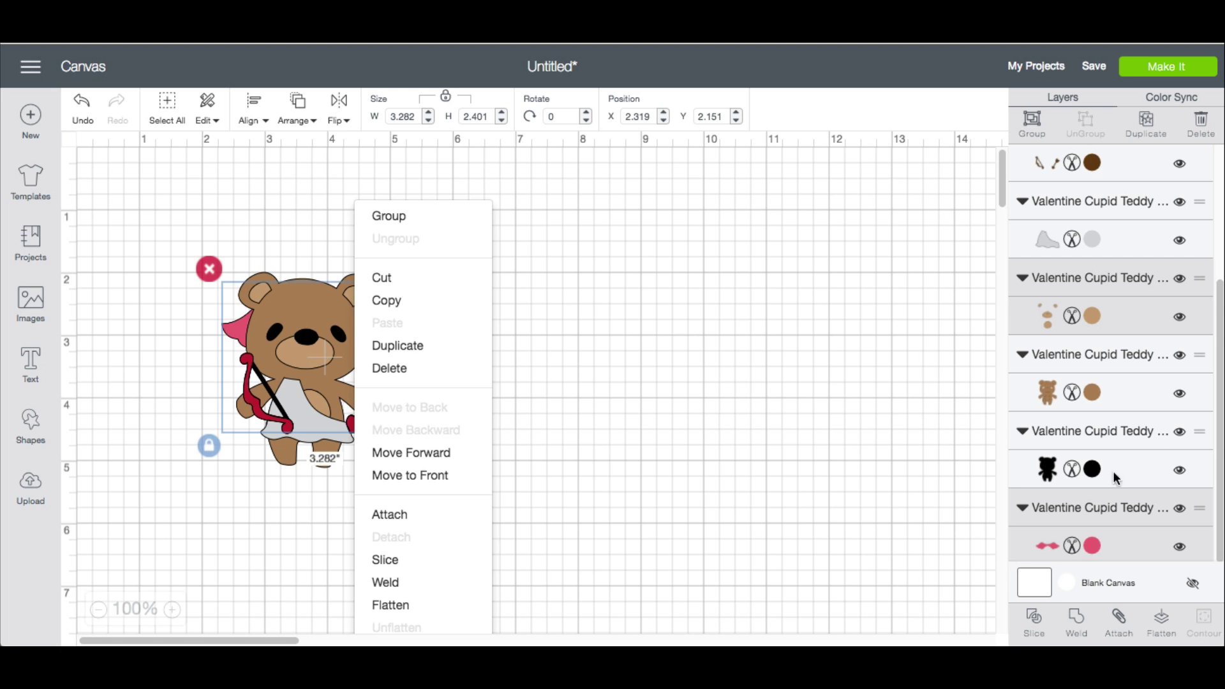
{"action": "left_click", "coordinate": [796, 436]}
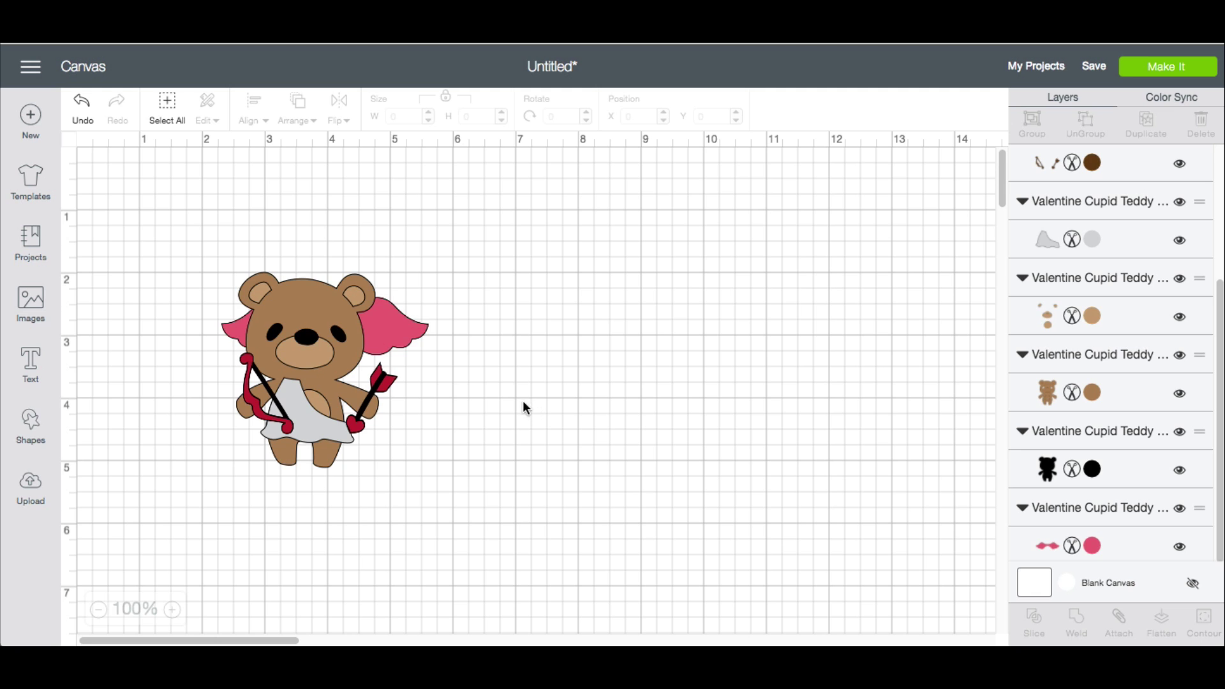
{"action": "left_click_drag", "start_coordinate": [426, 345], "coordinate": [465, 327]}
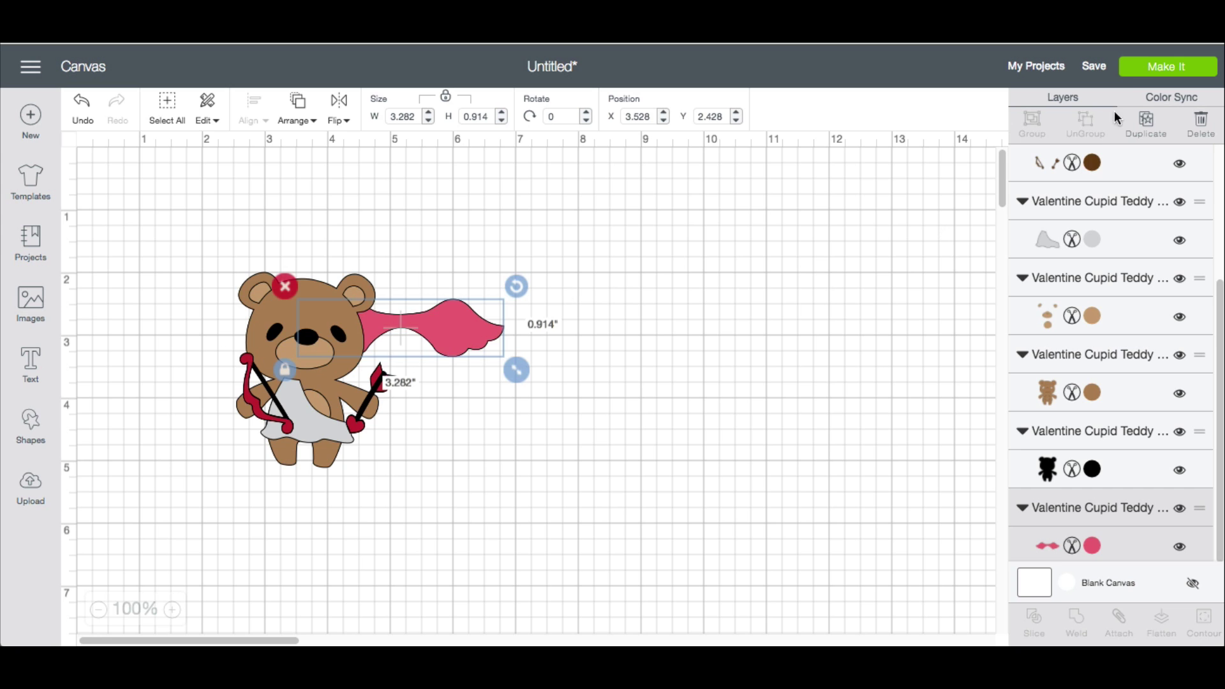
{"action": "left_click", "coordinate": [1164, 71]}
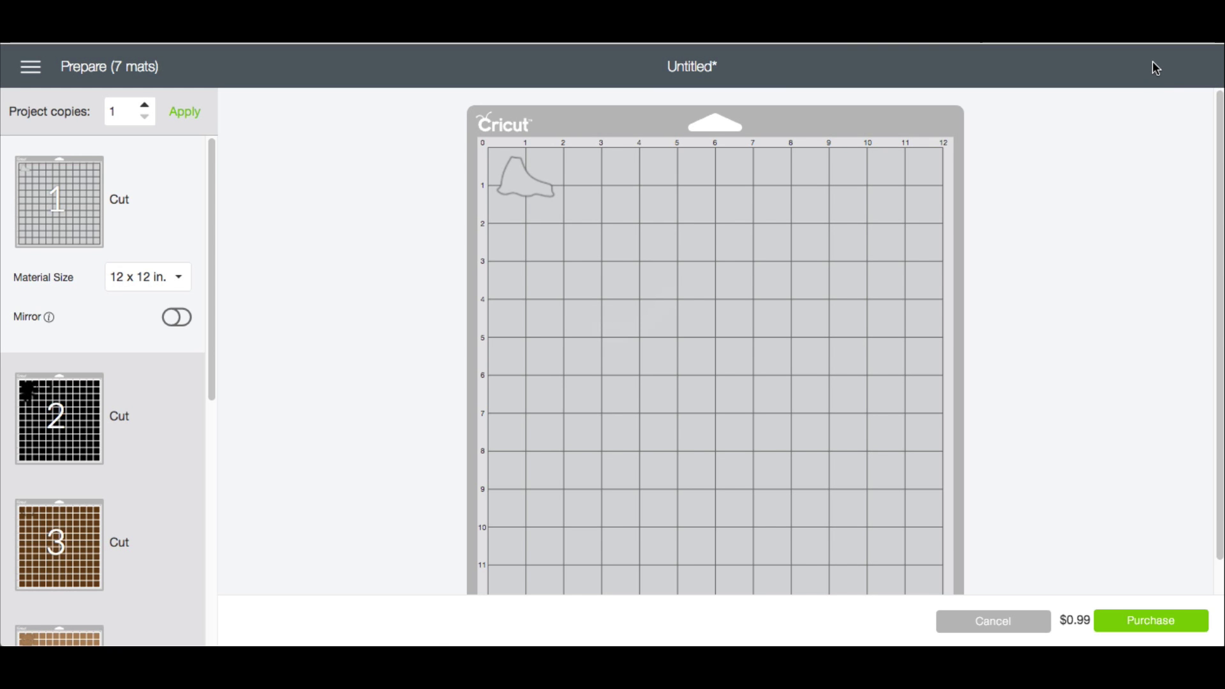
Step: Show red mat 7 and select its bow, arrow and heart pieces
{"action": "scroll", "coordinate": [136, 216], "scroll_direction": "down", "scroll_amount": 1}
{"action": "scroll", "coordinate": [137, 220], "scroll_direction": "down", "scroll_amount": 6}
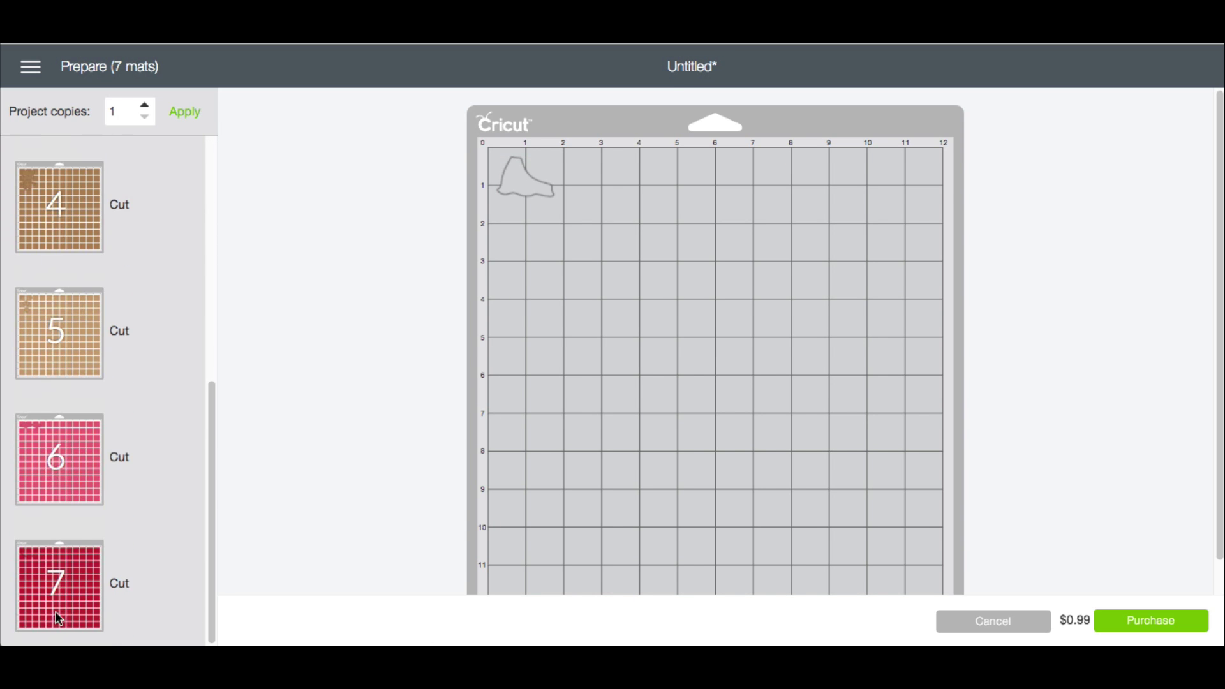
{"action": "left_click", "coordinate": [52, 589]}
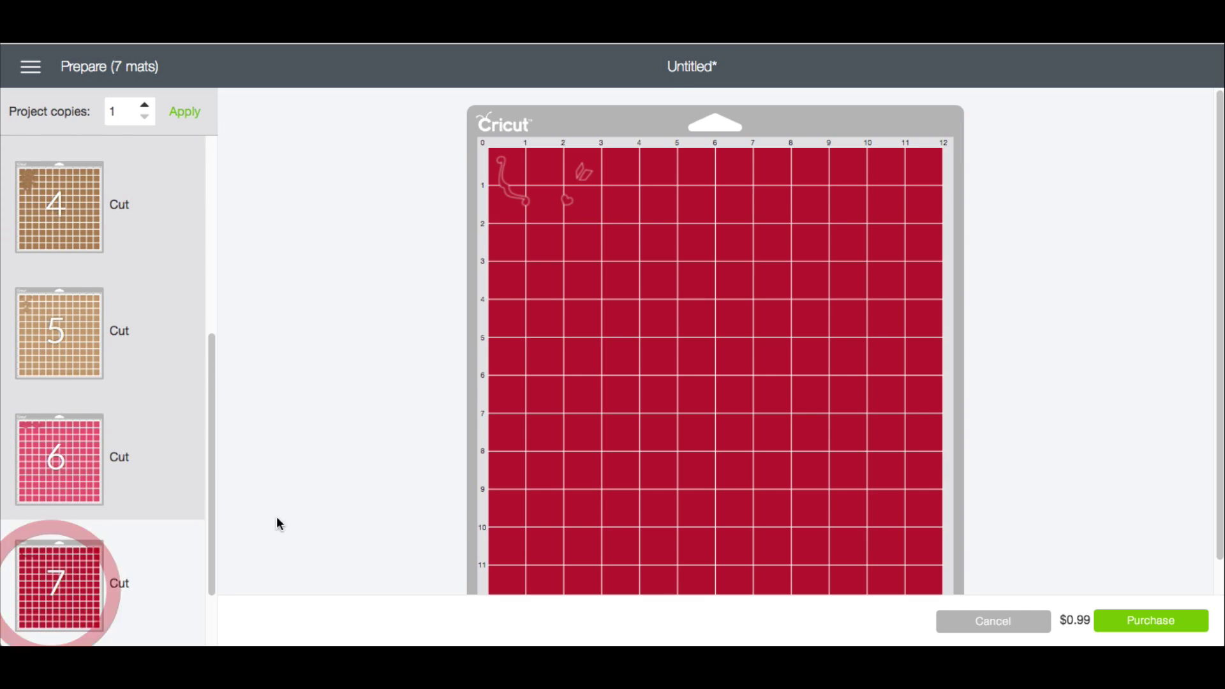
{"action": "left_click", "coordinate": [583, 176]}
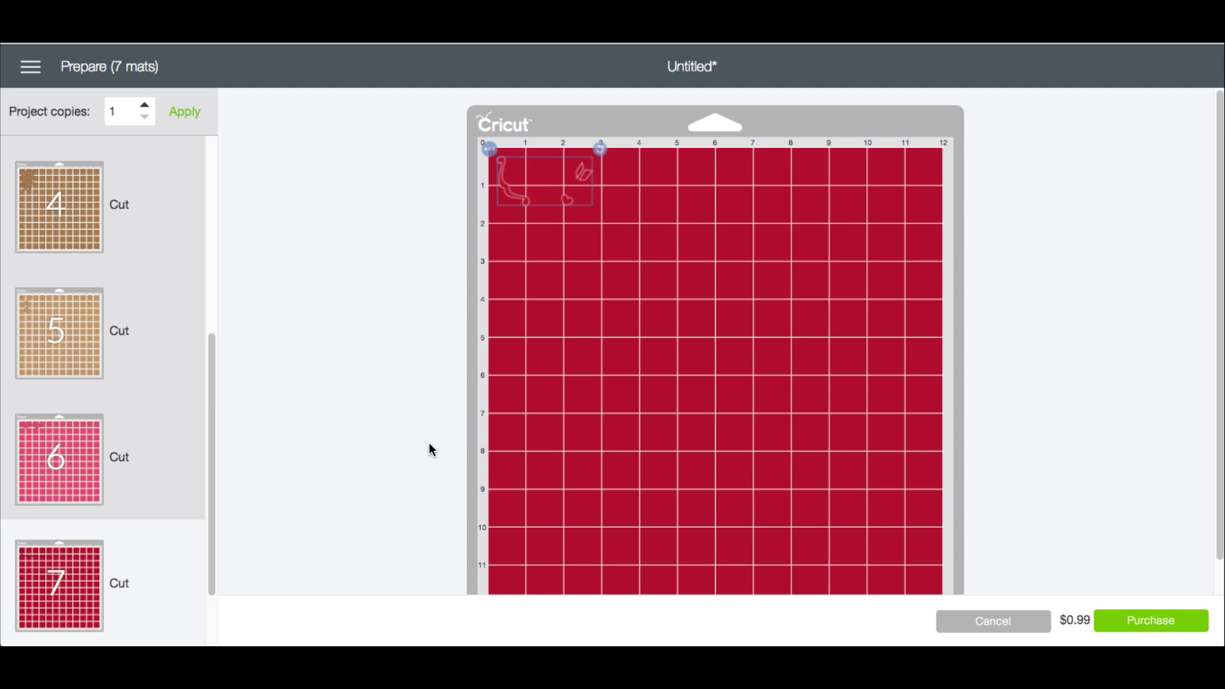
Step: Move the selected red pieces from mat 7 onto pink Mat 6
{"action": "left_click", "coordinate": [490, 151]}
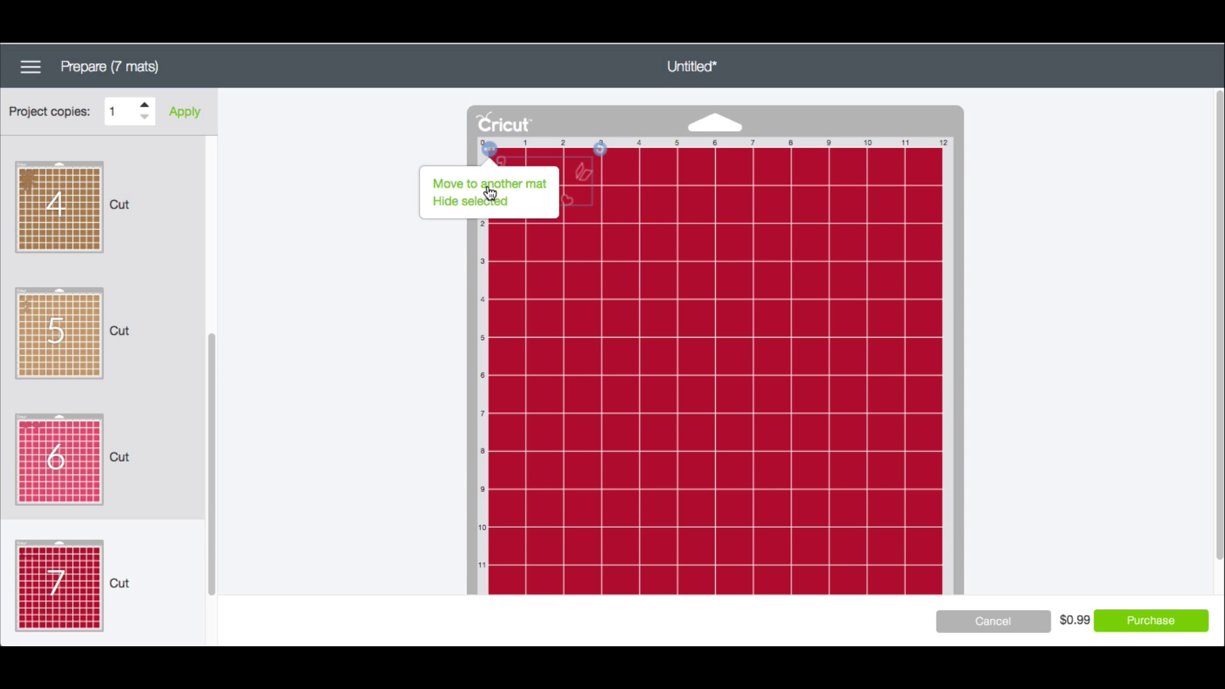
{"action": "left_click", "coordinate": [489, 186]}
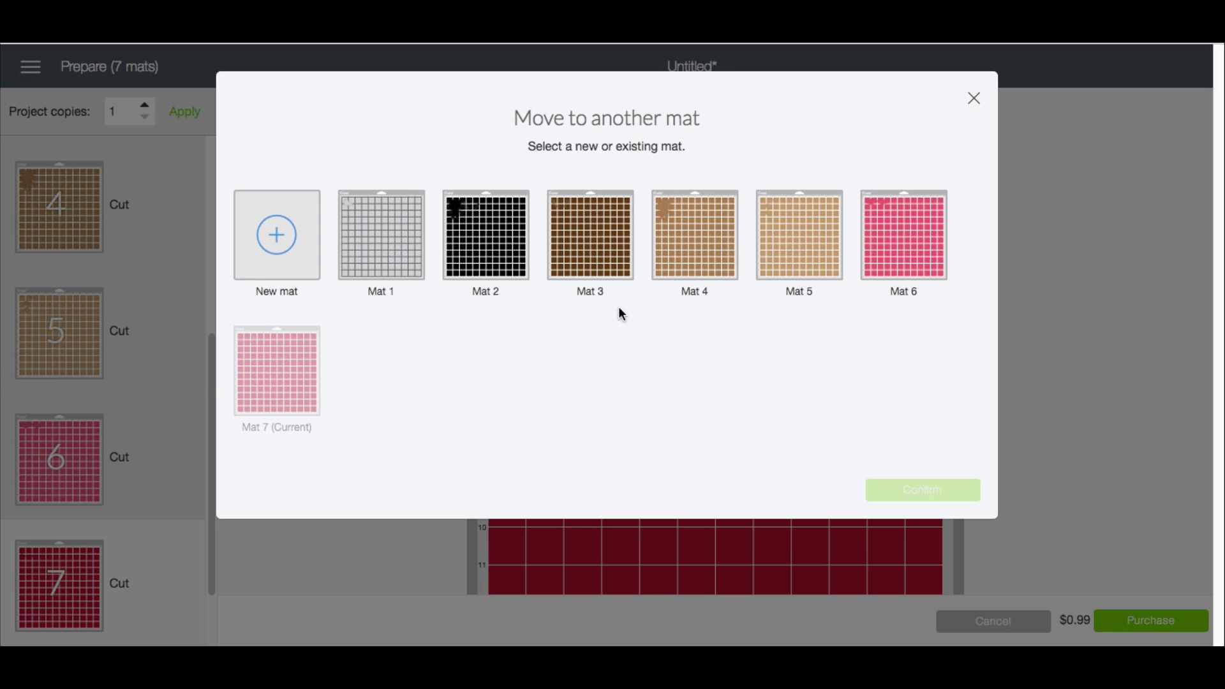
{"action": "left_click", "coordinate": [908, 237]}
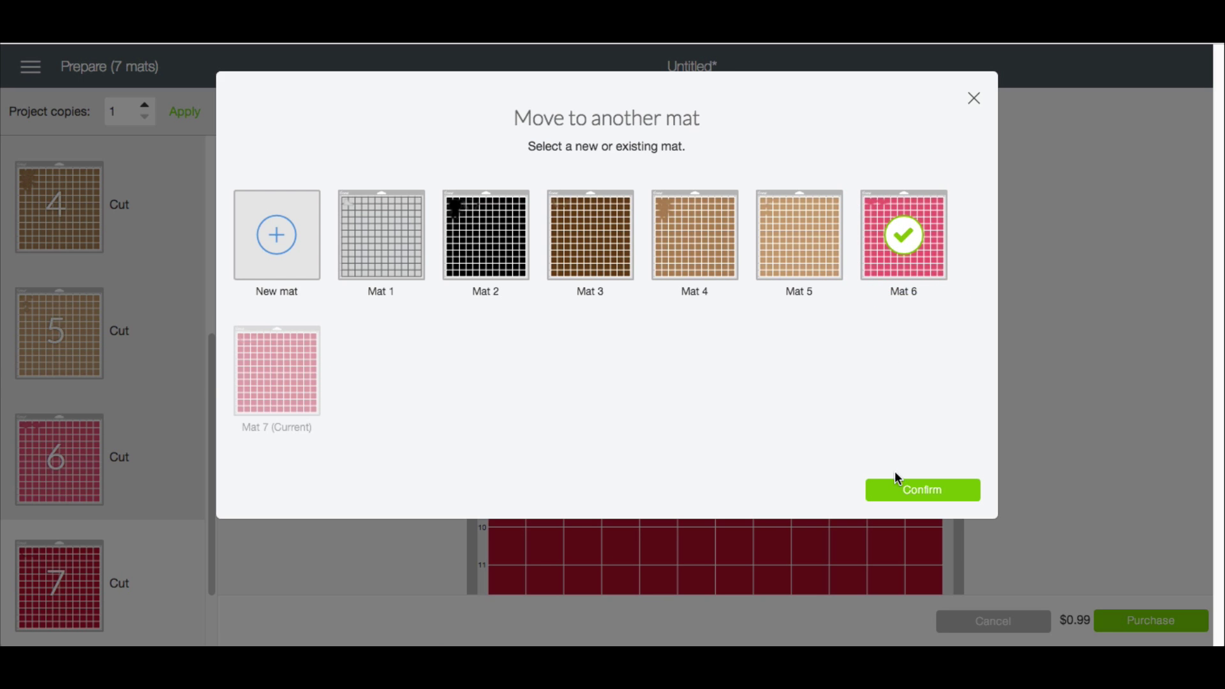
{"action": "left_click", "coordinate": [921, 489]}
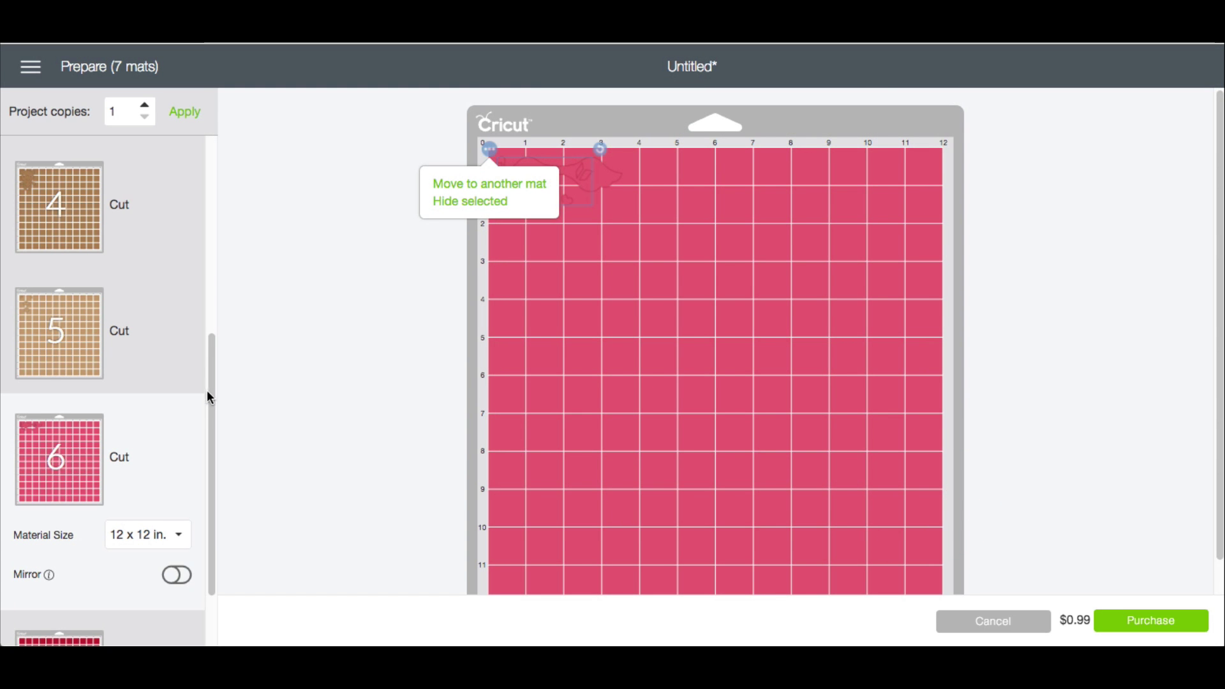
Step: On pink mat 6, lower the wing piece to about the 3-inch line below the red pieces
{"action": "left_click_drag", "start_coordinate": [207, 397], "coordinate": [214, 491]}
{"action": "left_click", "coordinate": [78, 588]}
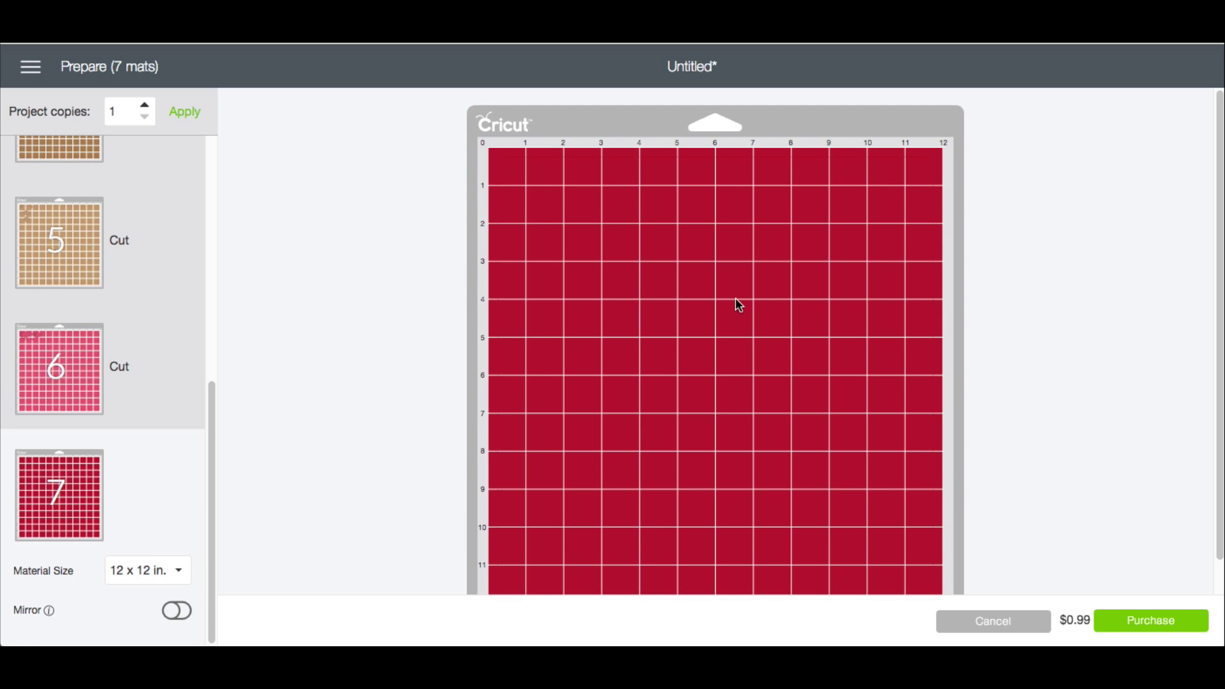
{"action": "left_click", "coordinate": [75, 374]}
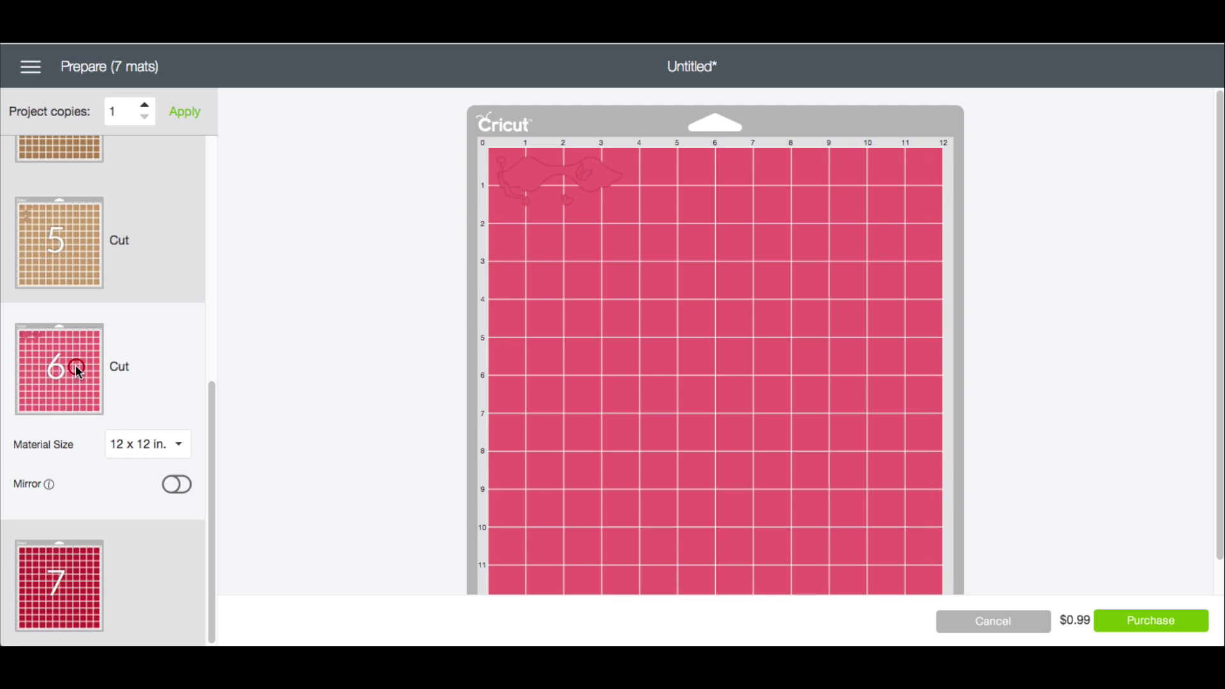
{"action": "left_click_drag", "start_coordinate": [603, 180], "coordinate": [605, 261]}
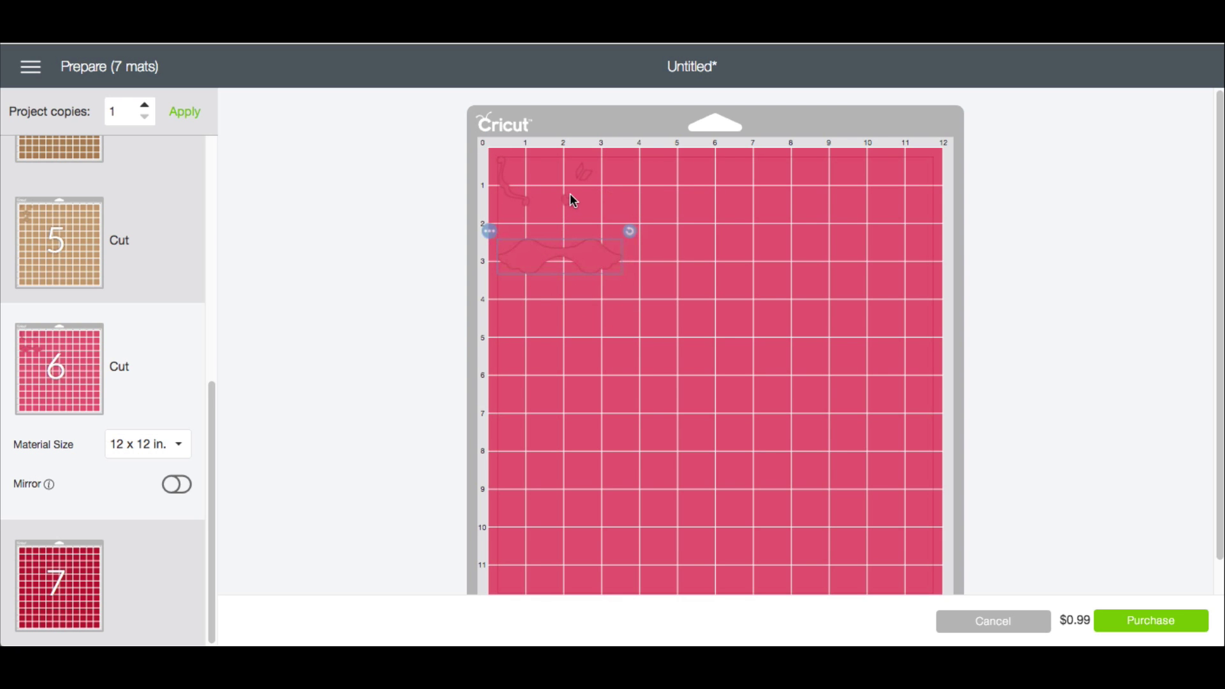
{"action": "mouse_move", "coordinate": [570, 195]}
{"action": "left_mouse_down"}
{"action": "mouse_move", "coordinate": [626, 199]}
{"action": "mouse_move", "coordinate": [715, 306]}
{"action": "mouse_move", "coordinate": [670, 219]}
{"action": "mouse_move", "coordinate": [578, 203]}
{"action": "left_mouse_up"}
{"action": "mouse_move", "coordinate": [580, 271]}
{"action": "left_mouse_down"}
{"action": "mouse_move", "coordinate": [588, 260]}
{"action": "mouse_move", "coordinate": [574, 249]}
{"action": "left_mouse_up"}
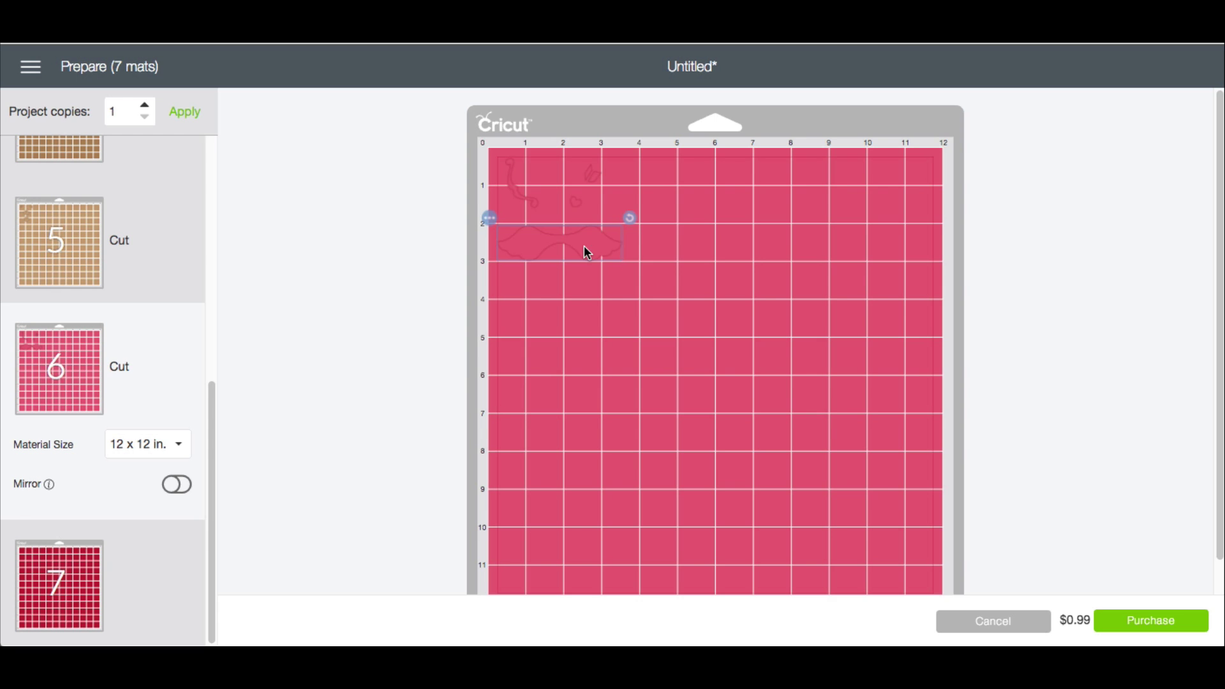
{"action": "left_click_drag", "start_coordinate": [585, 252], "coordinate": [585, 280]}
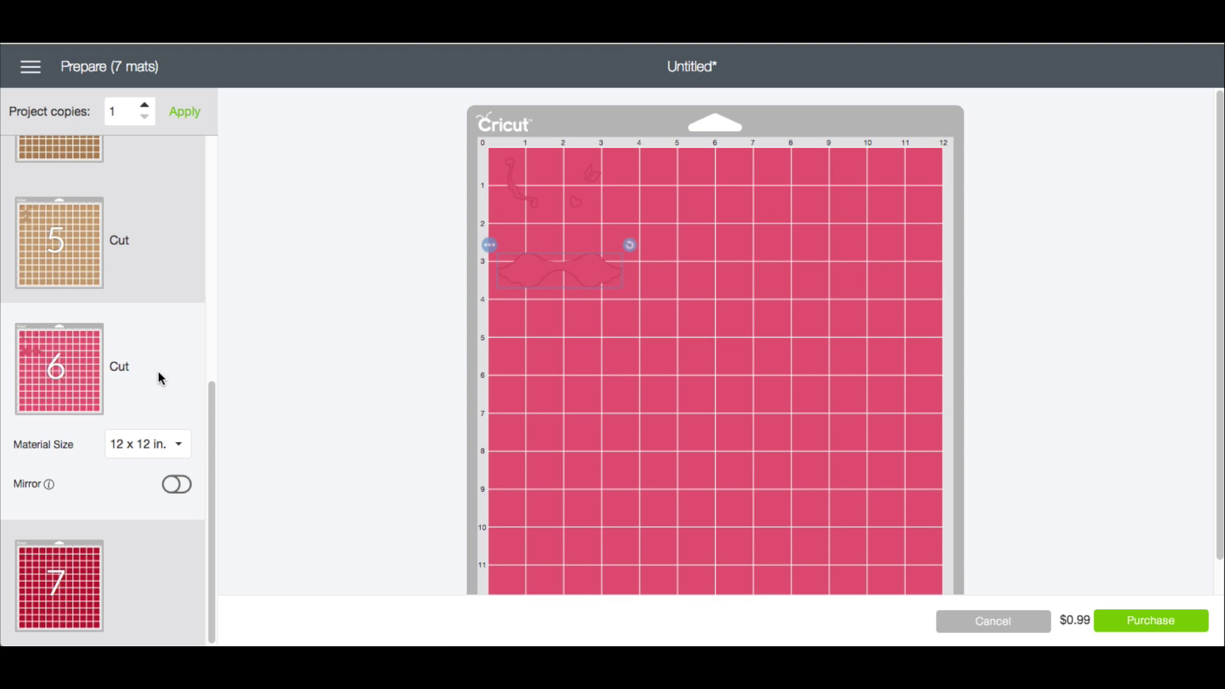
Step: Raise project copies to 4, apply, and confirm the change
{"action": "scroll", "coordinate": [128, 238], "scroll_direction": "up", "scroll_amount": 4}
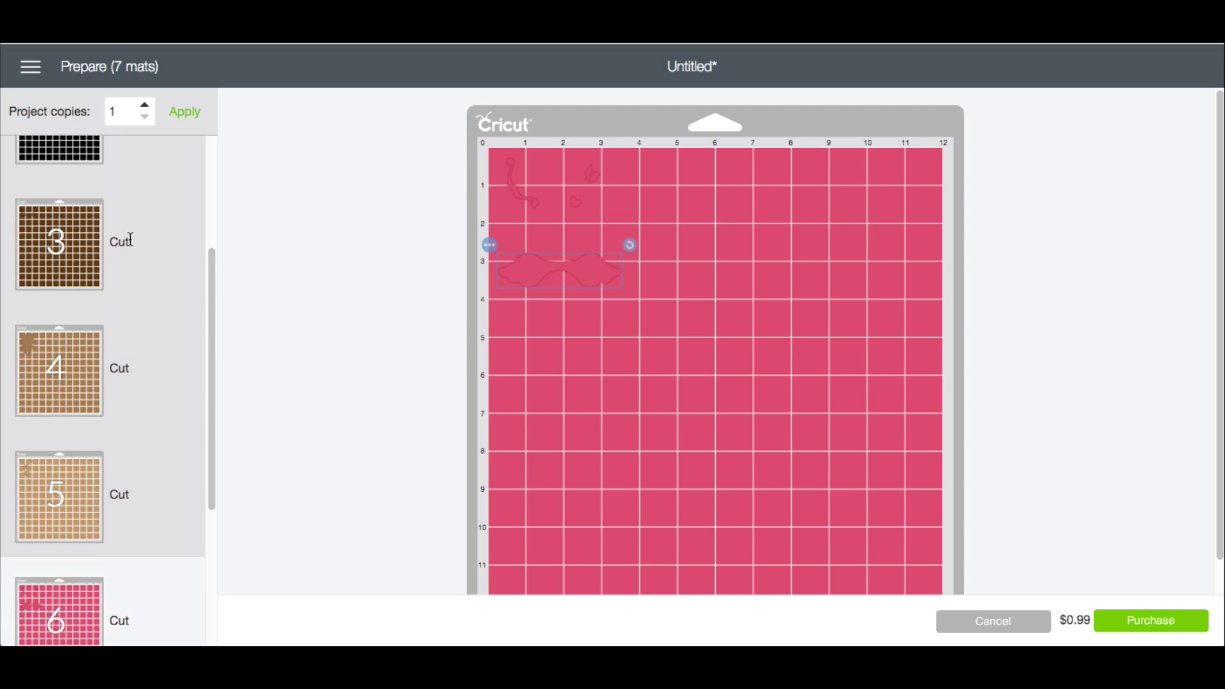
{"action": "scroll", "coordinate": [134, 248], "scroll_direction": "up", "scroll_amount": 3}
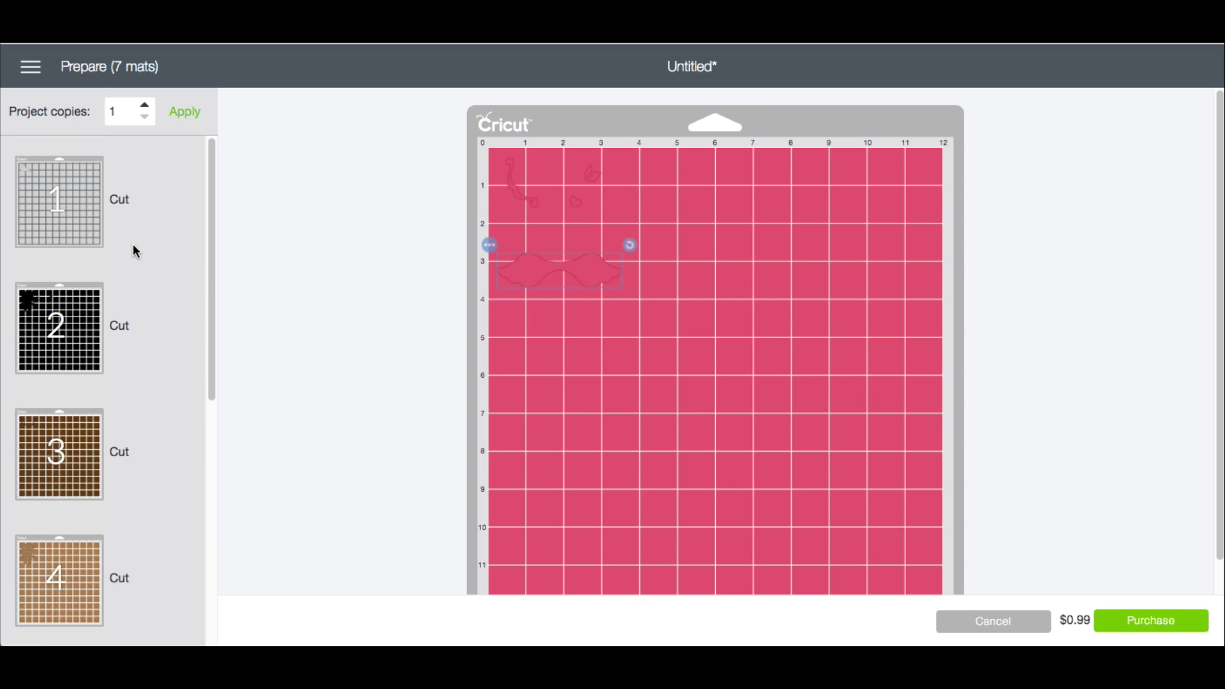
{"action": "left_click", "coordinate": [145, 106]}
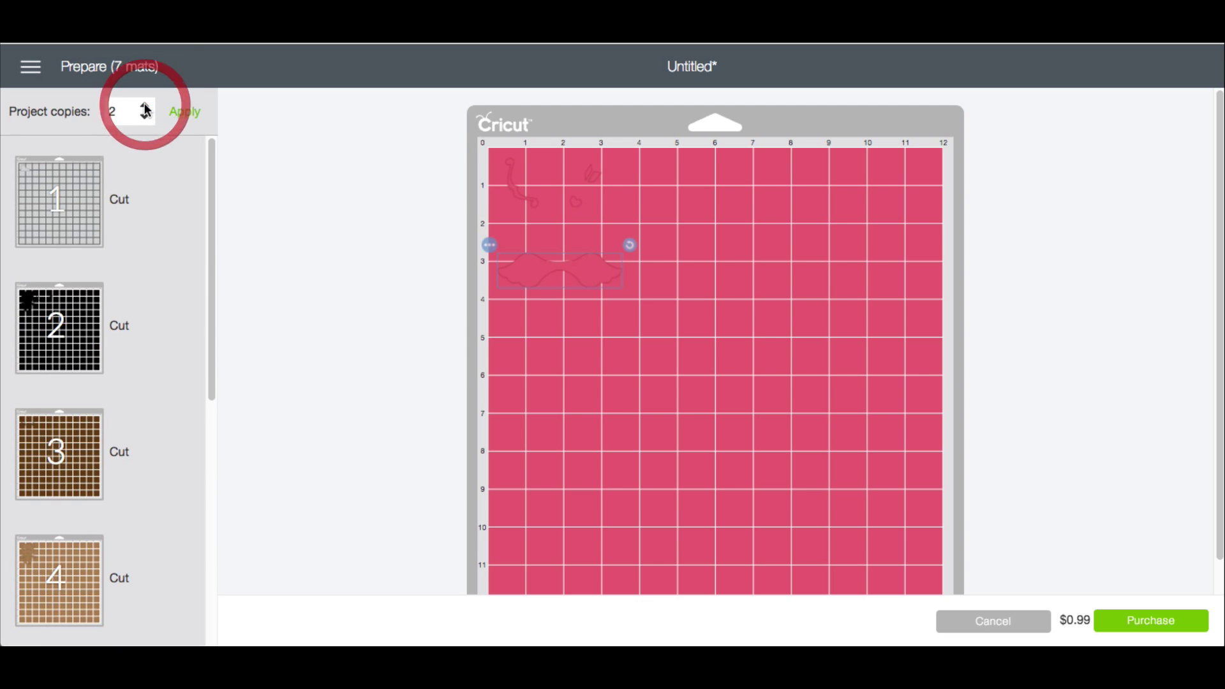
{"action": "left_click", "coordinate": [145, 105]}
{"action": "left_click", "coordinate": [144, 106]}
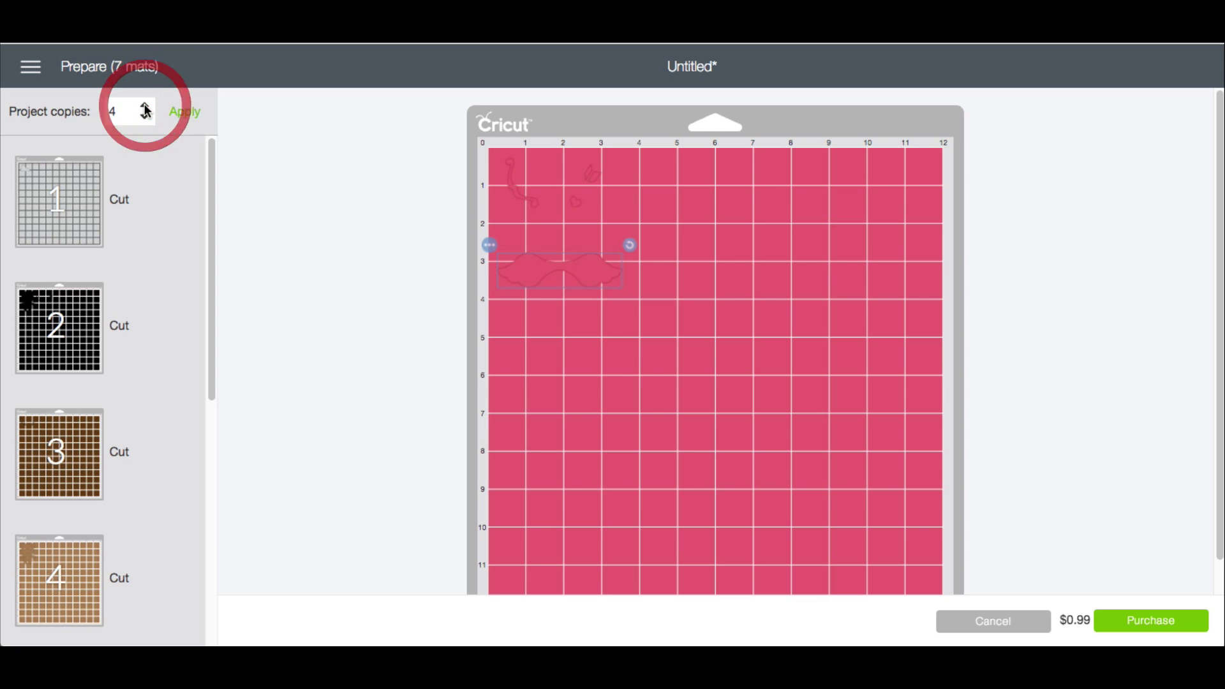
{"action": "left_click", "coordinate": [185, 113]}
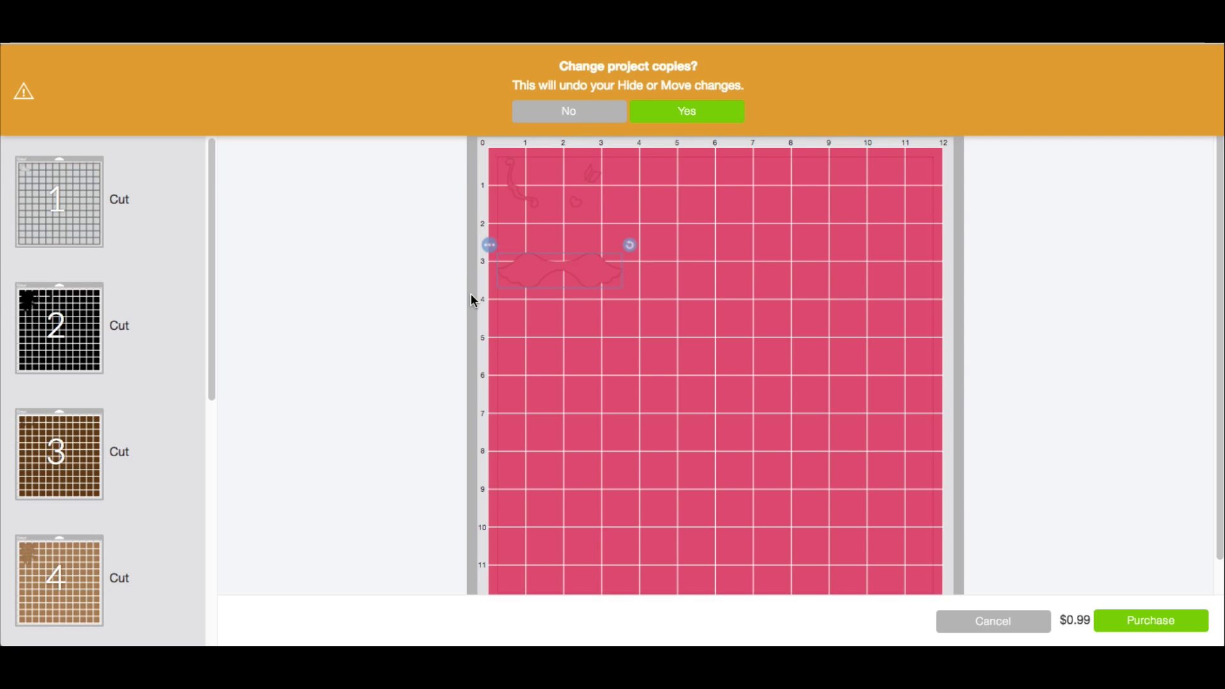
{"action": "left_click", "coordinate": [683, 114]}
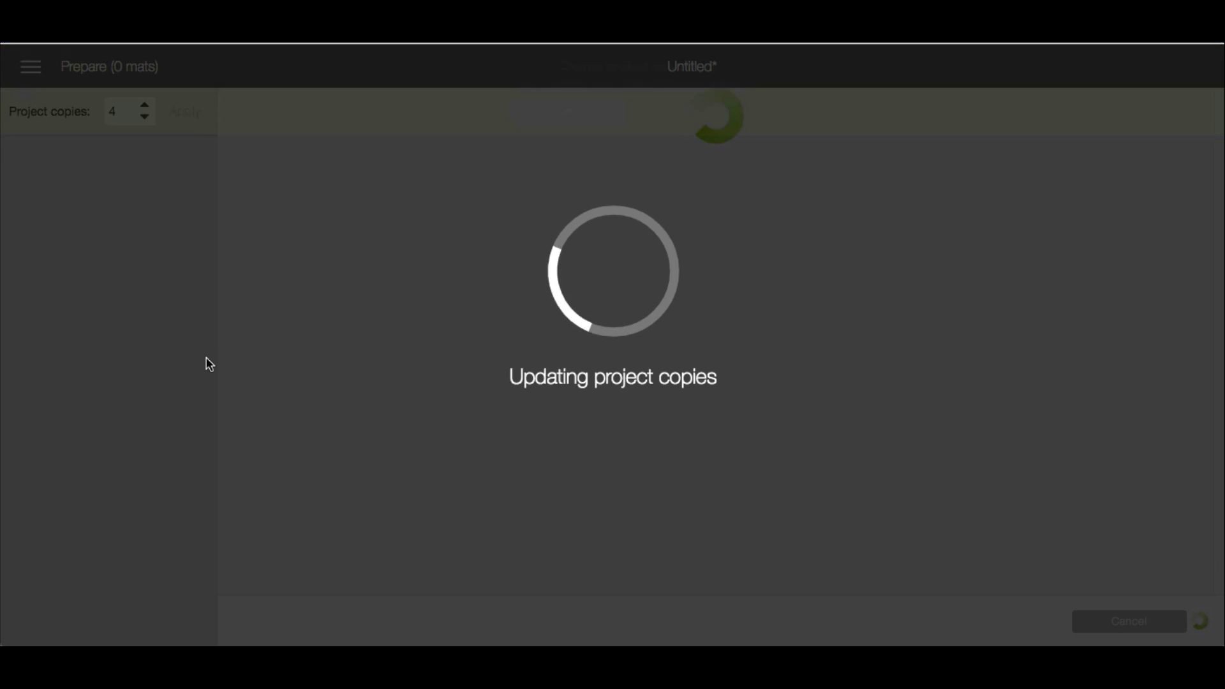
Step: Move the red pieces from Mat 7 onto the pink Mat 6
{"action": "scroll", "coordinate": [99, 406], "scroll_direction": "down", "scroll_amount": 8}
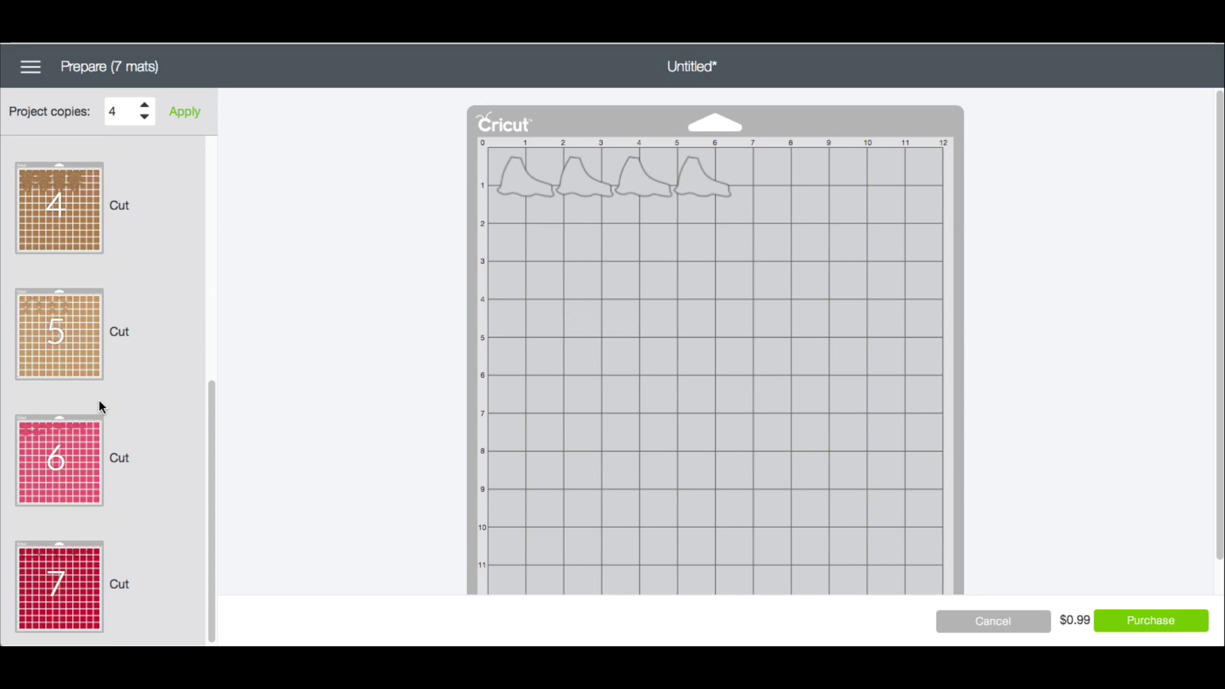
{"action": "left_click", "coordinate": [75, 579]}
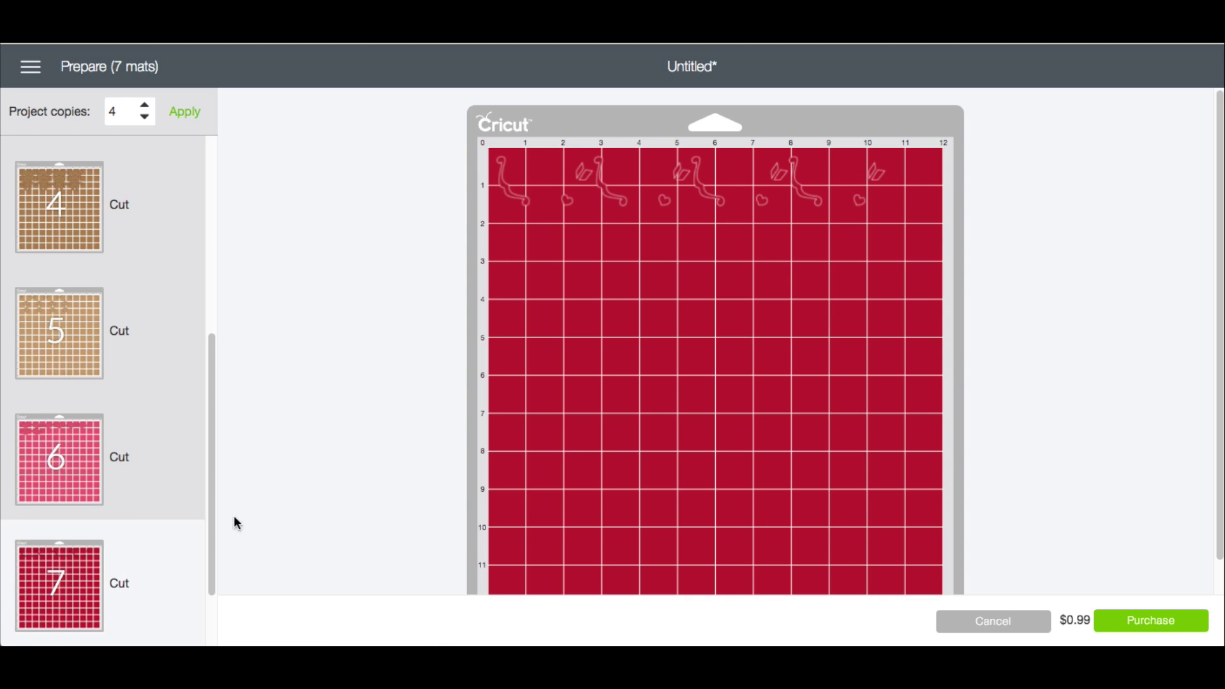
{"action": "left_click", "coordinate": [875, 184]}
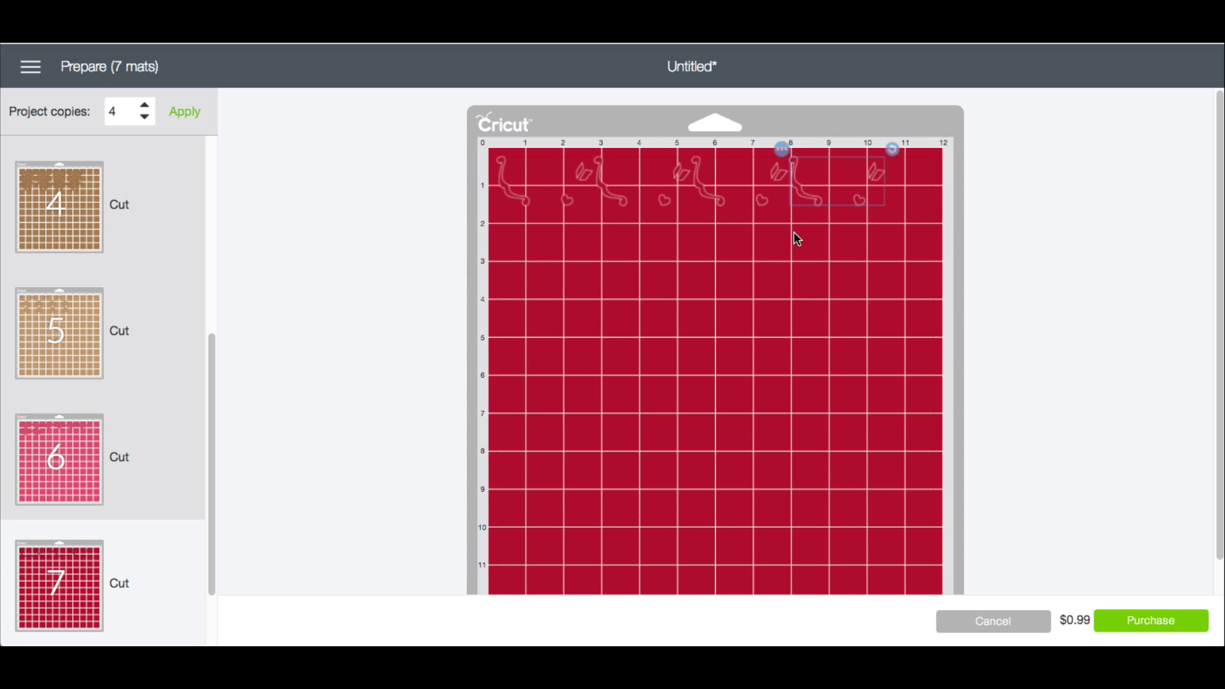
{"action": "left_click", "coordinate": [782, 147]}
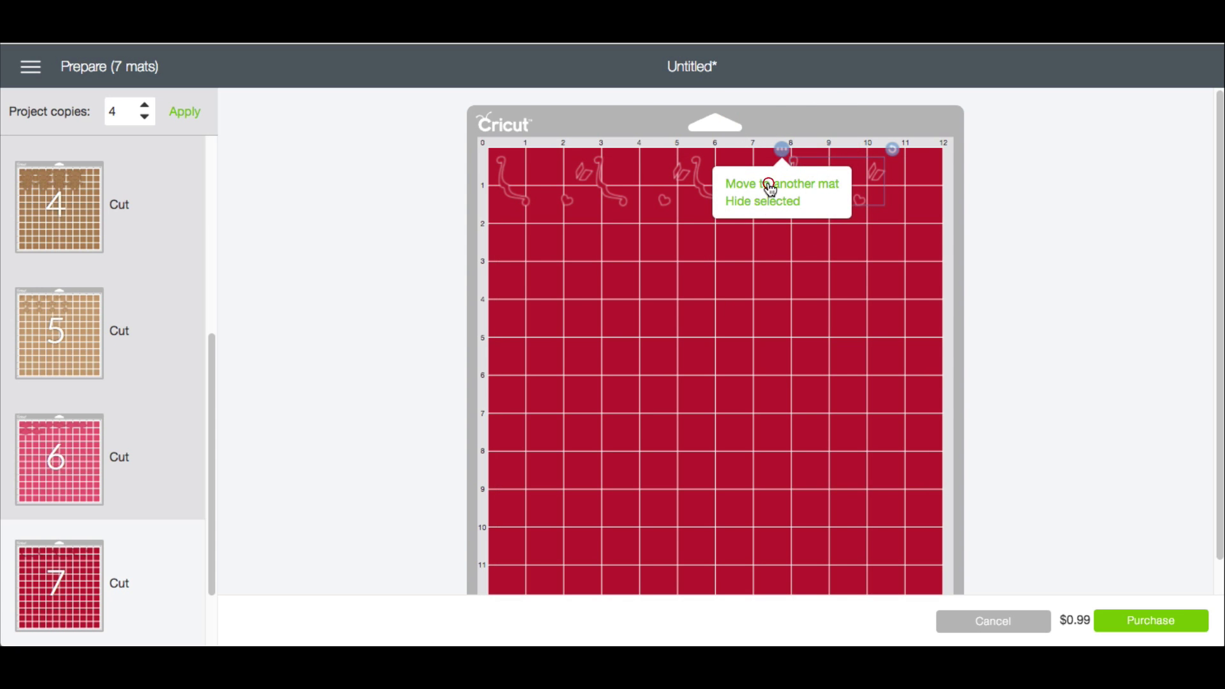
{"action": "left_click", "coordinate": [771, 186]}
{"action": "left_click", "coordinate": [917, 243]}
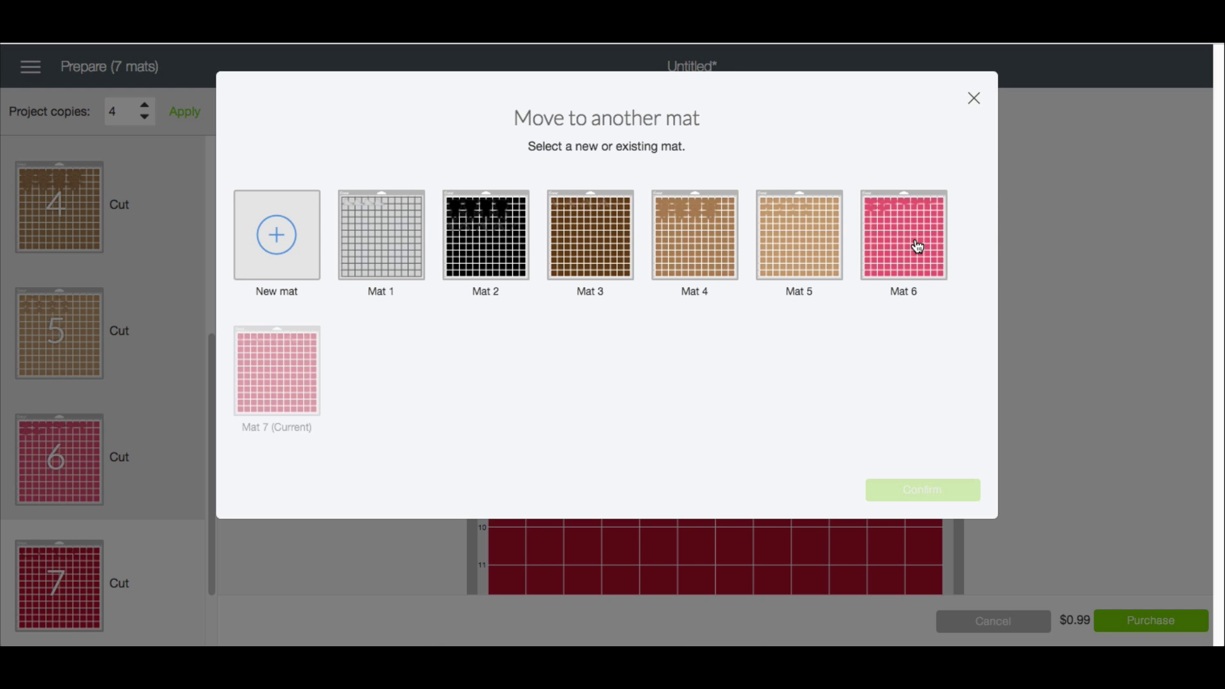
{"action": "left_click", "coordinate": [918, 246]}
{"action": "left_click", "coordinate": [940, 491]}
Step: Spread the wing pieces down Mat 6 to about the 2- and 4-inch lines, then cancel back to the Canvas
{"action": "left_click", "coordinate": [861, 262]}
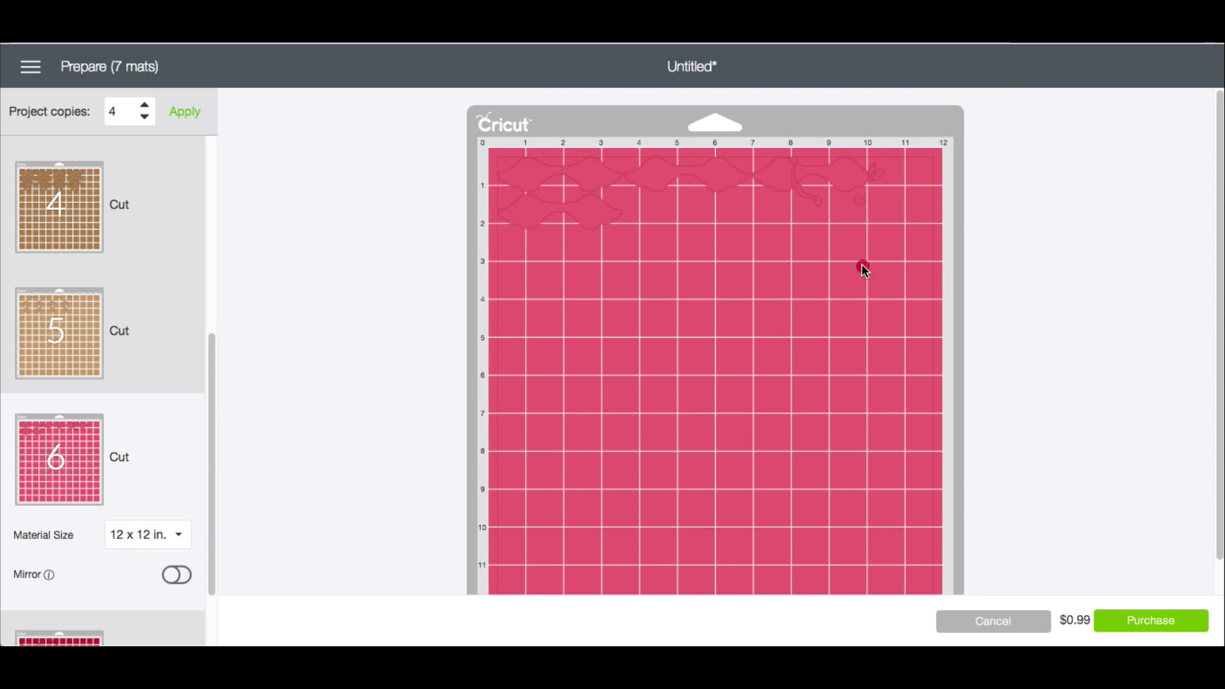
{"action": "left_click", "coordinate": [633, 210]}
{"action": "left_click_drag", "start_coordinate": [610, 169], "coordinate": [652, 281]}
{"action": "left_click", "coordinate": [604, 211]}
{"action": "left_click_drag", "start_coordinate": [605, 210], "coordinate": [649, 235]}
{"action": "mouse_move", "coordinate": [649, 301]}
{"action": "left_mouse_down"}
{"action": "mouse_move", "coordinate": [673, 312]}
{"action": "mouse_move", "coordinate": [651, 298]}
{"action": "left_mouse_up"}
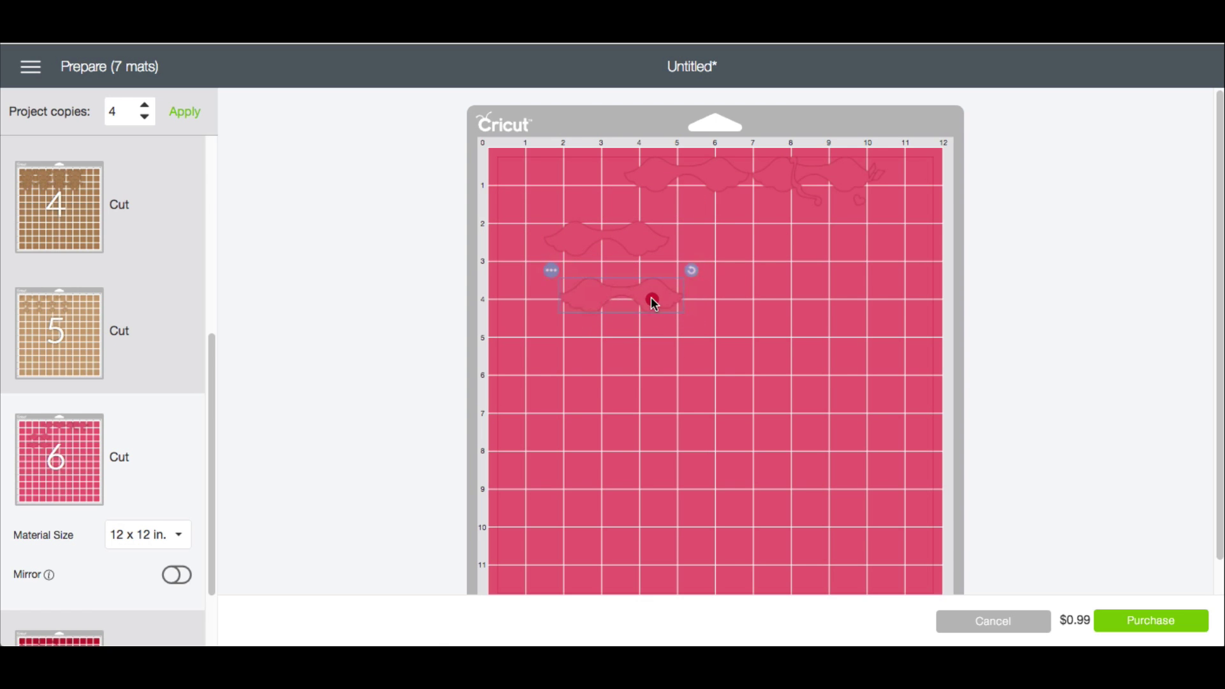
{"action": "left_click", "coordinate": [647, 240]}
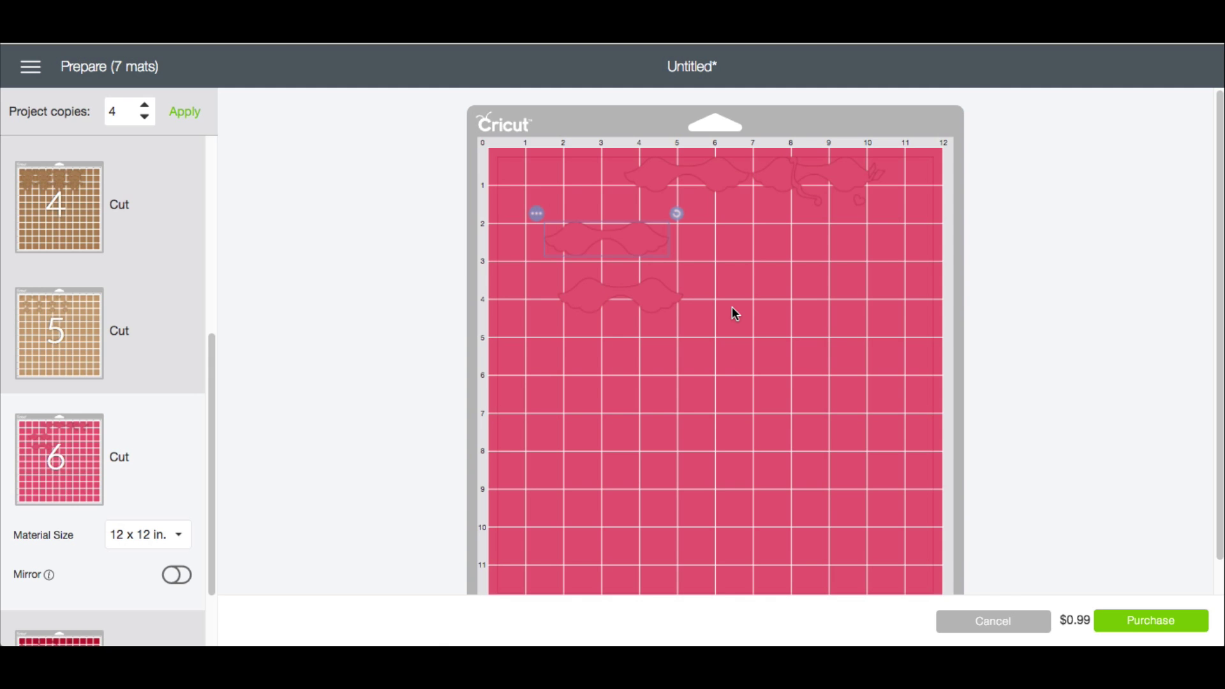
{"action": "left_click", "coordinate": [995, 622]}
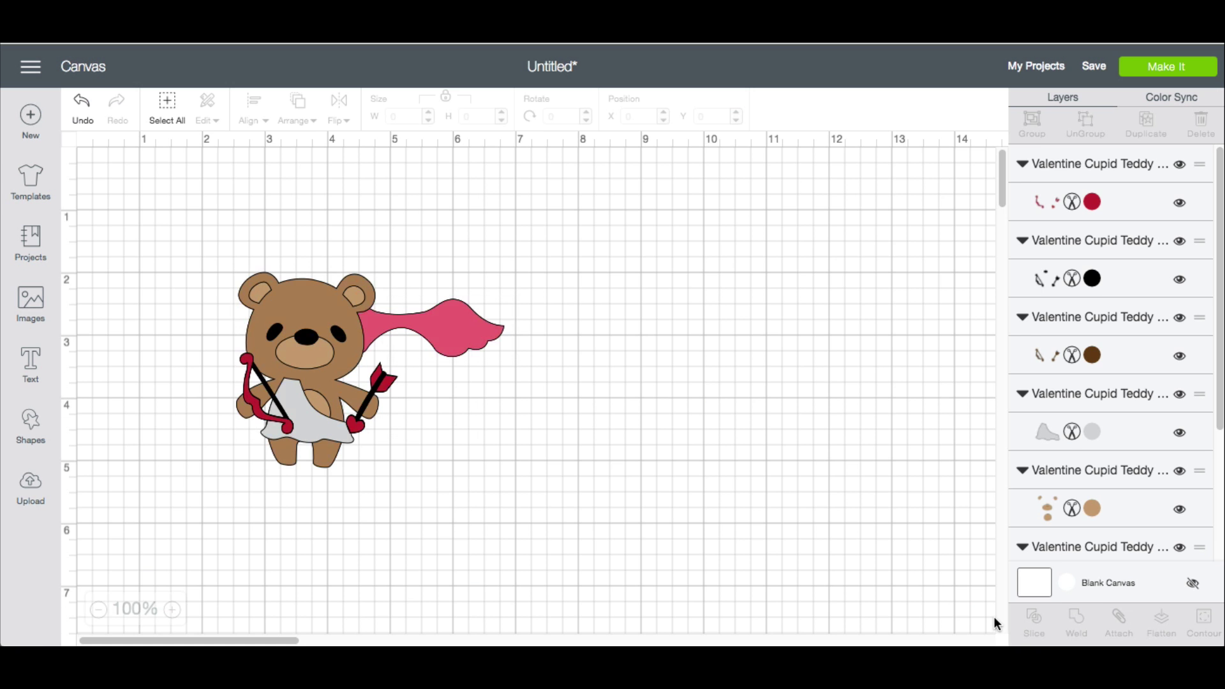